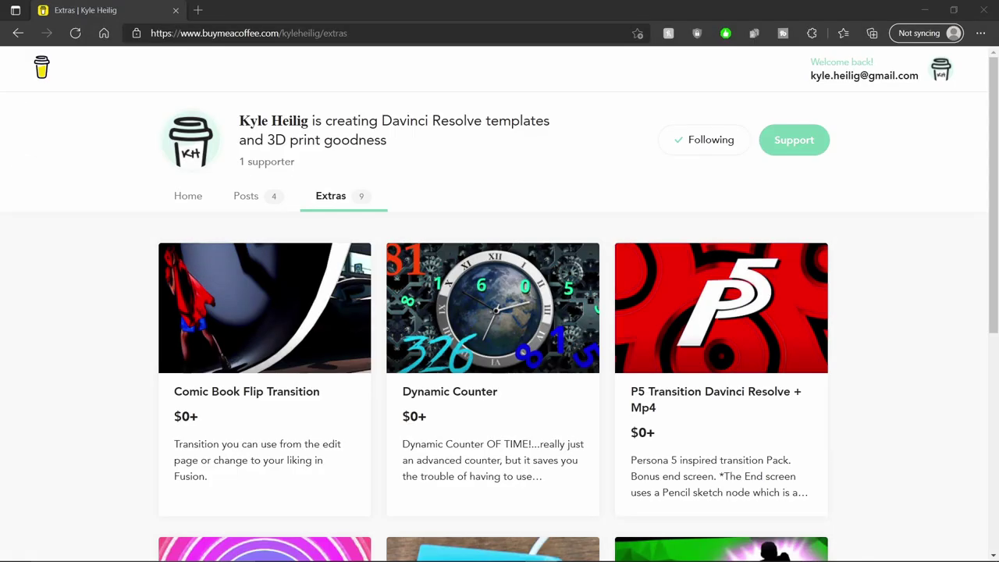
Step: Get the Comic Book Flip Transition from the Extras page at a price of $0
mouse_move(234, 312)
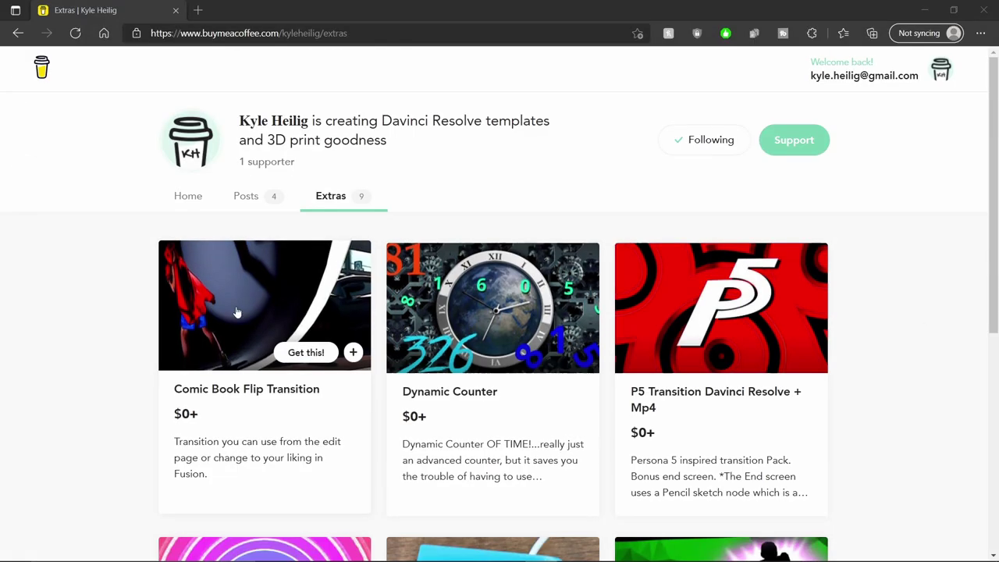
left_click(306, 353)
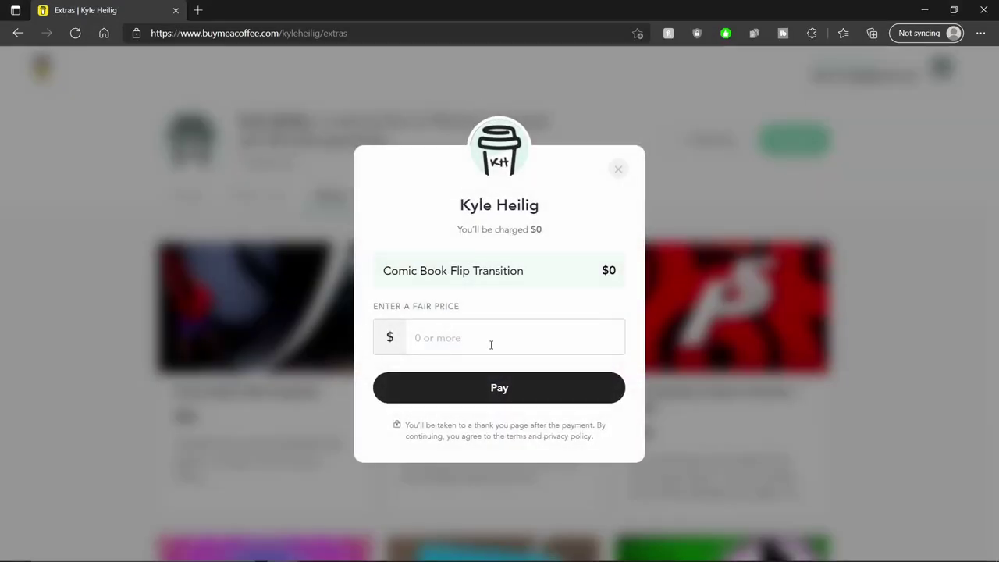
type("0")
left_click(508, 388)
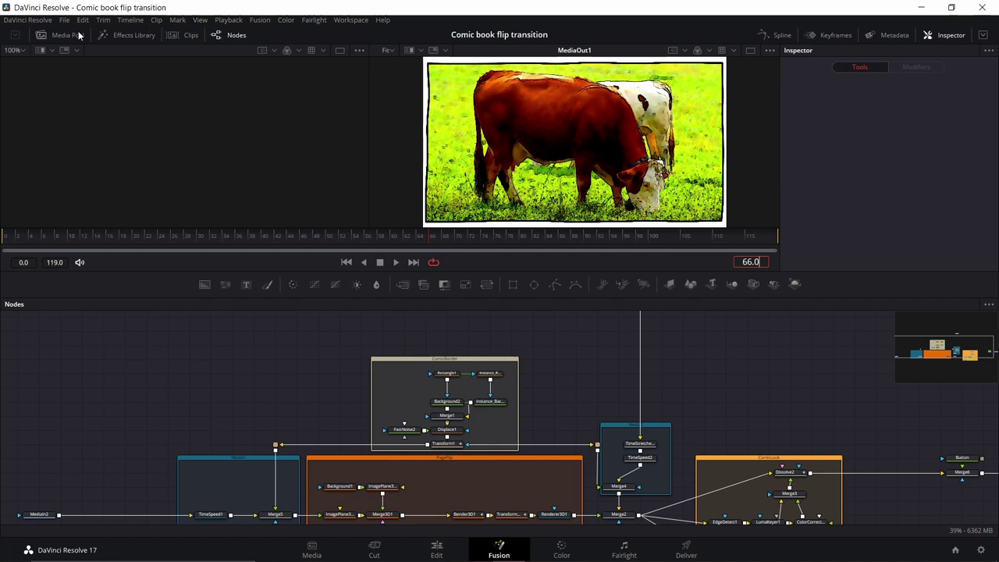
Step: Add the Comic Book Flip template to the Edit Transitions templates in DaVinci Resolve's Effects Library
left_click(131, 36)
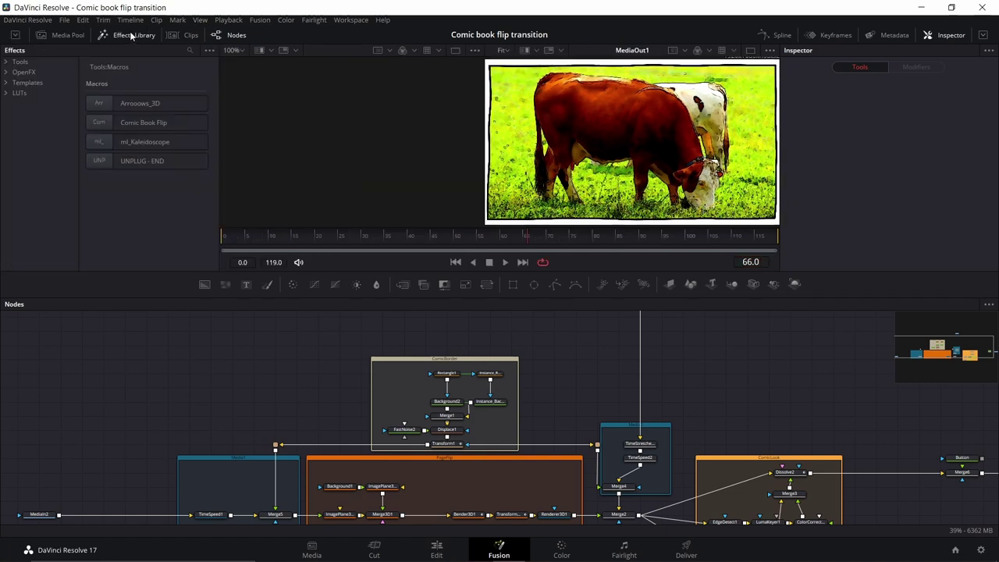
left_click(6, 83)
left_click(16, 92)
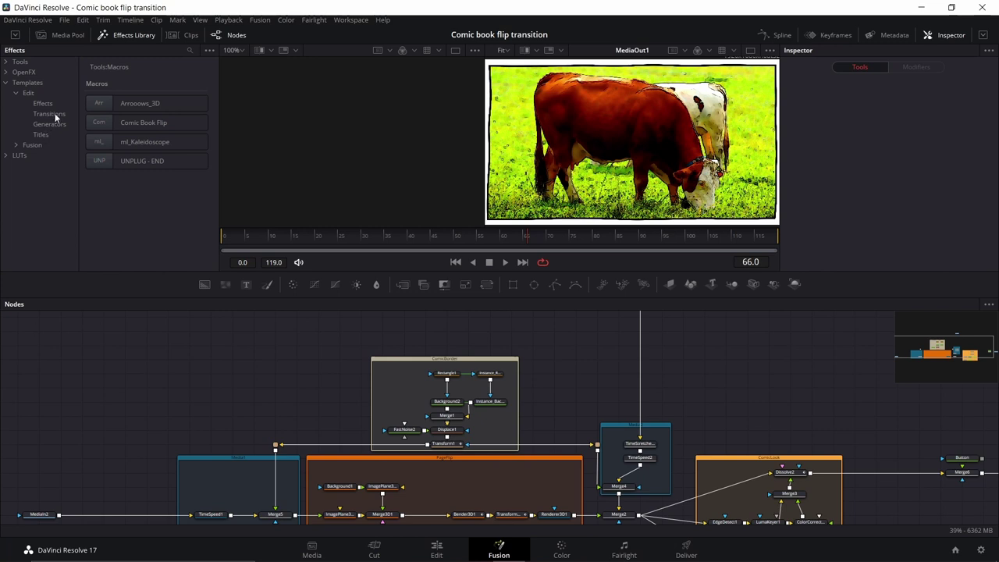
left_click(48, 114)
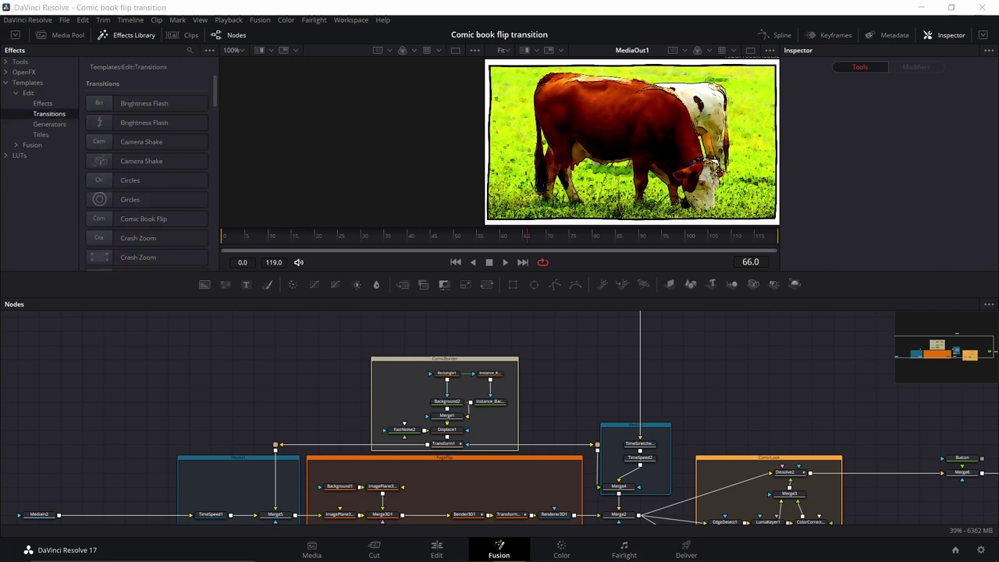
left_click_drag(191, 241, 161, 188)
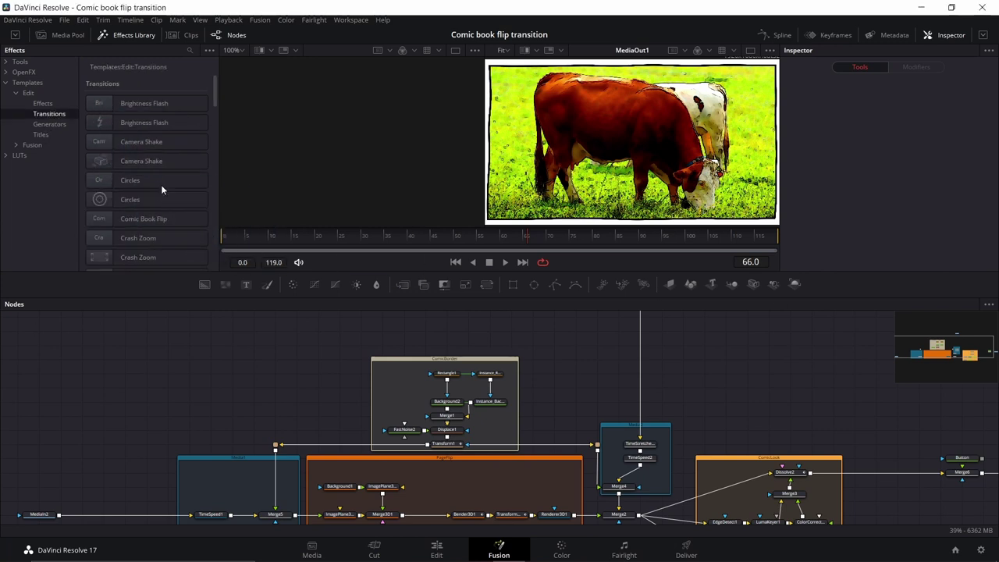
left_click(228, 248)
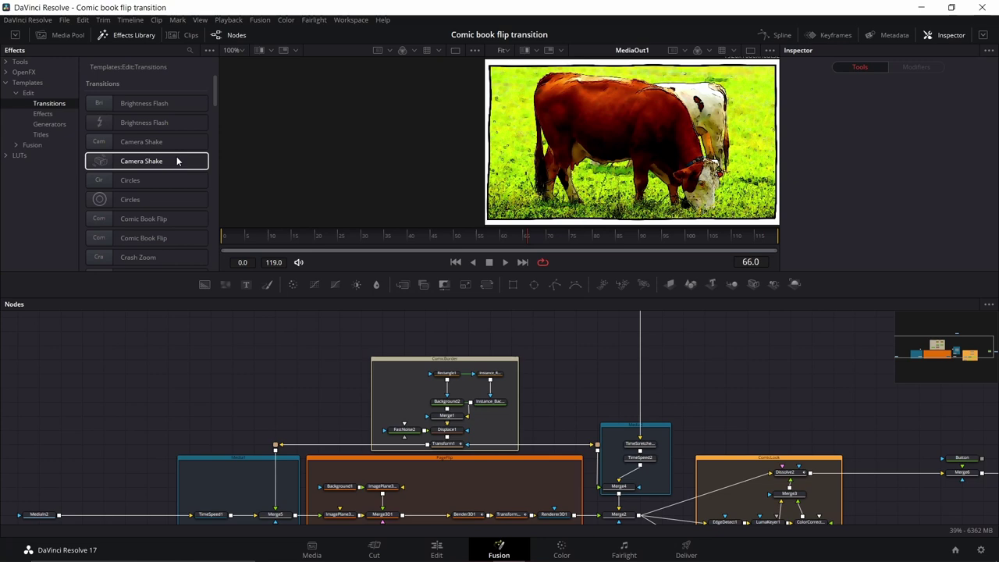
Step: Switch to the Edit page and locate Comic Book Flip among the Fusion Transitions
left_click(437, 548)
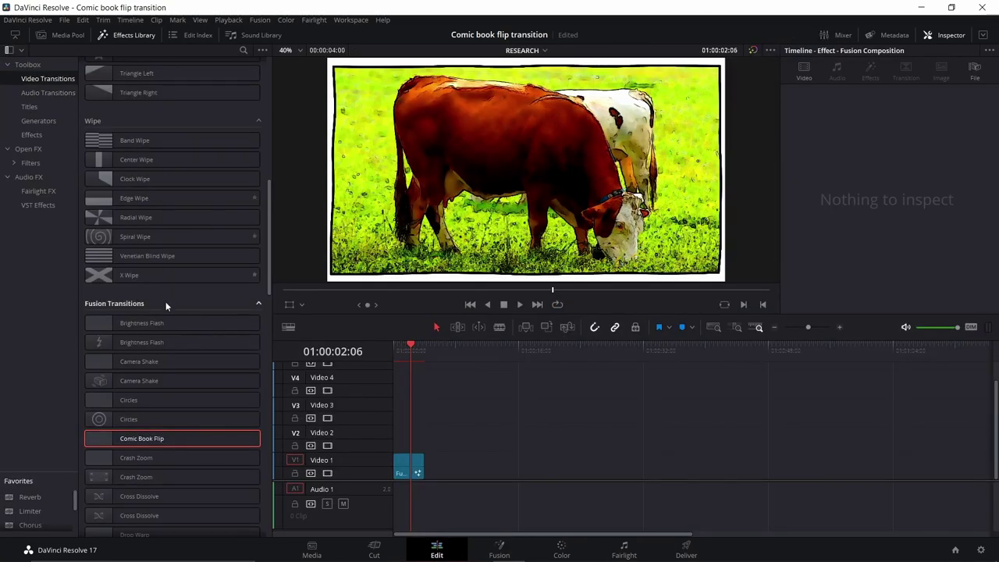
scroll(162, 294, "down", 4)
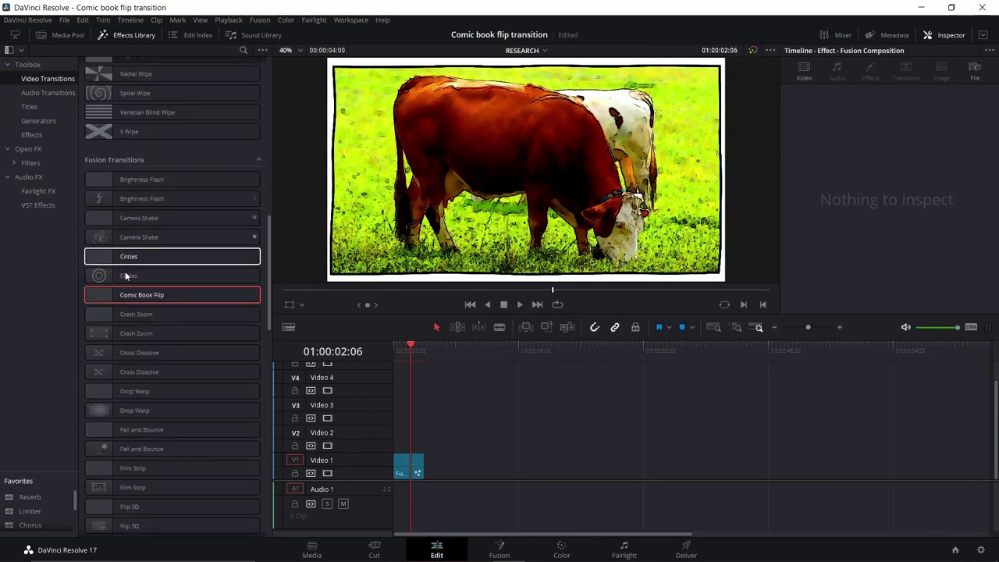
left_click(153, 312)
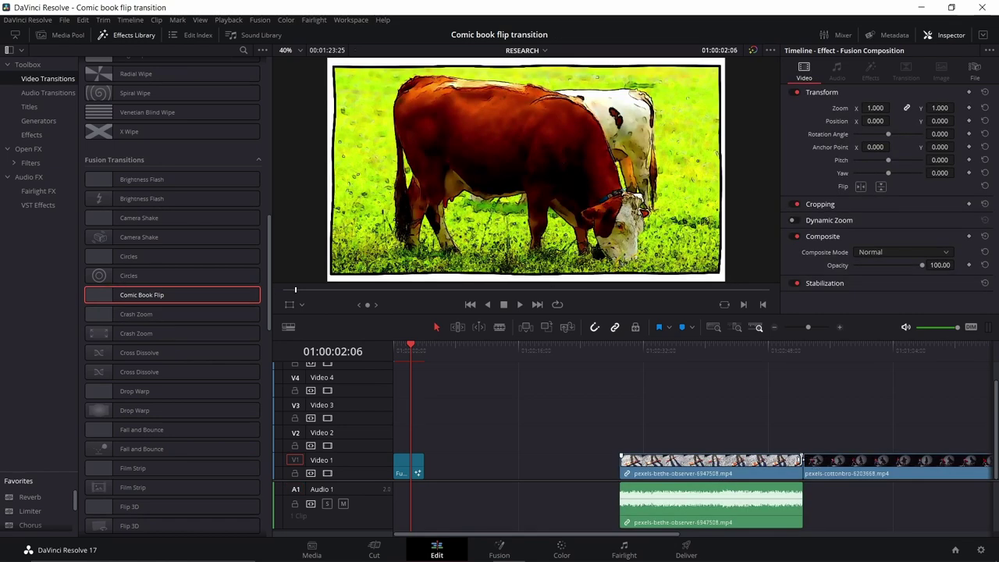
Step: Roll the cut between the two Video 1 clips earlier, apply Comic Book Flip there, and show the transition's settings
left_click(799, 460)
left_click_drag(799, 460, 763, 460)
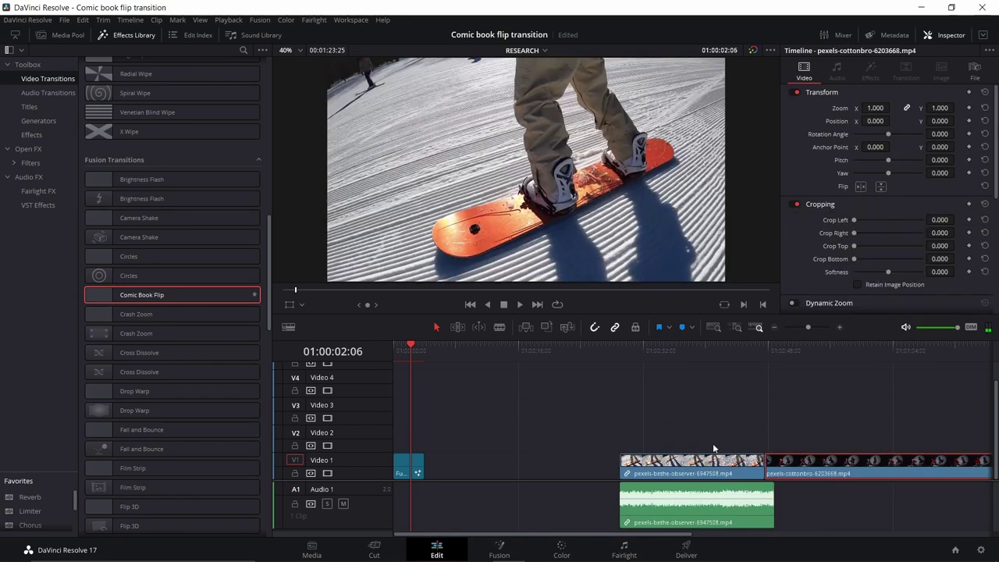
left_click(744, 472)
left_click(804, 466)
left_click(911, 72)
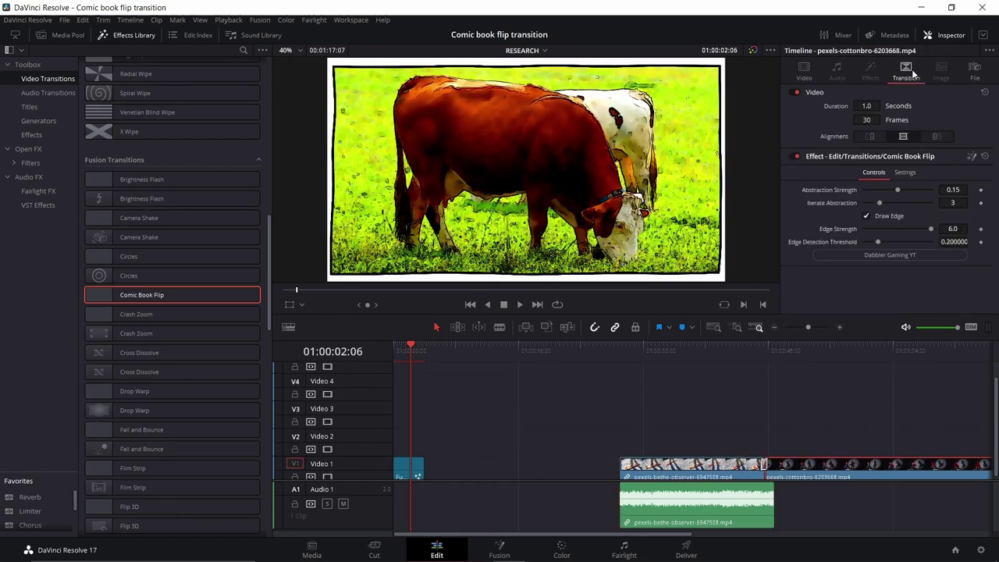
Step: Lengthen the Comic Book Flip transition between the two clips to 3.3 seconds
left_click(867, 106)
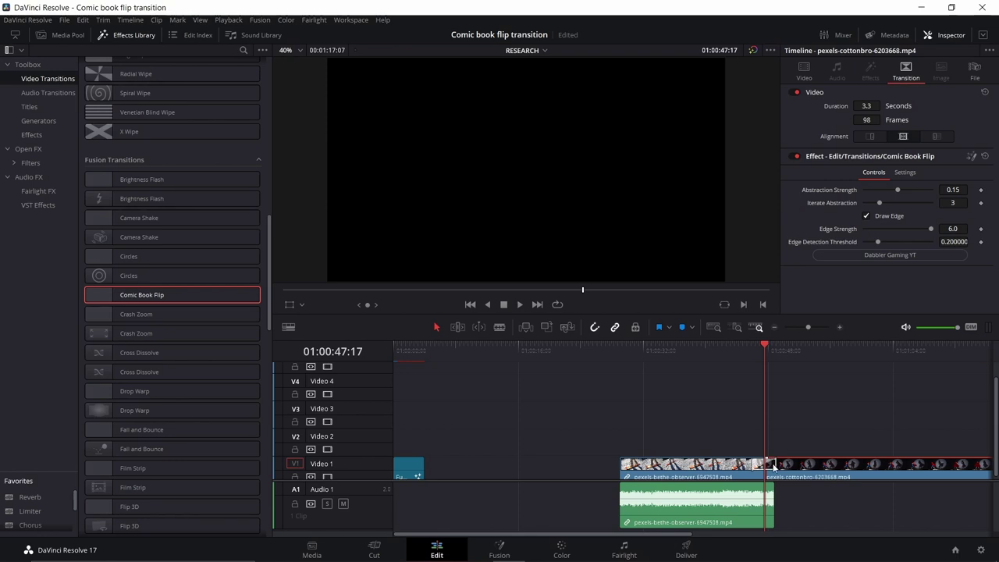
left_click(772, 466)
left_click_drag(772, 466, 805, 469)
Step: Place Comic Book Flip on the cut between the clips again, set its duration to 5 seconds, and preview it
left_click_drag(134, 294, 790, 467)
left_click_drag(425, 365, 781, 413)
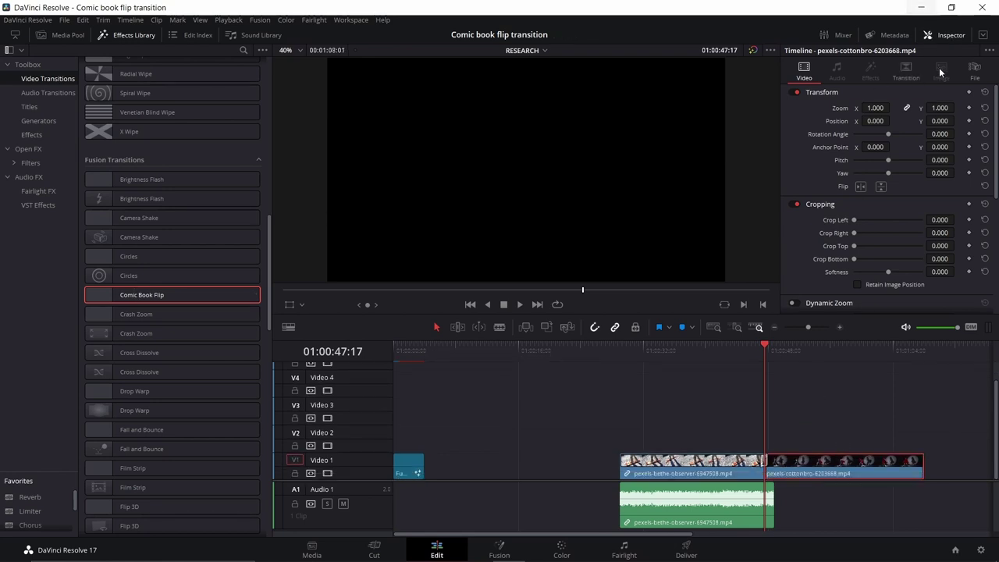
left_click(912, 76)
type("5")
key("Return")
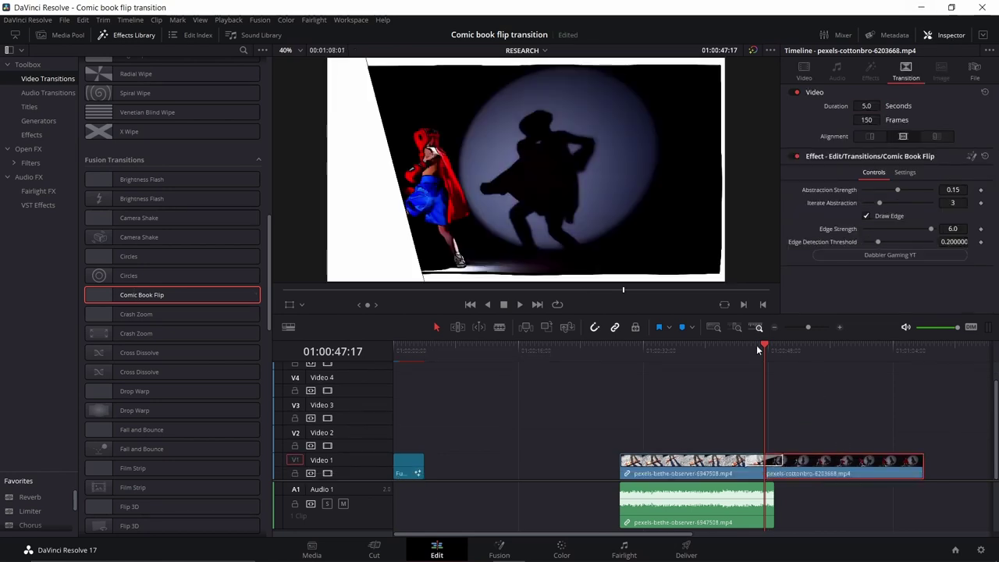
left_click(748, 348)
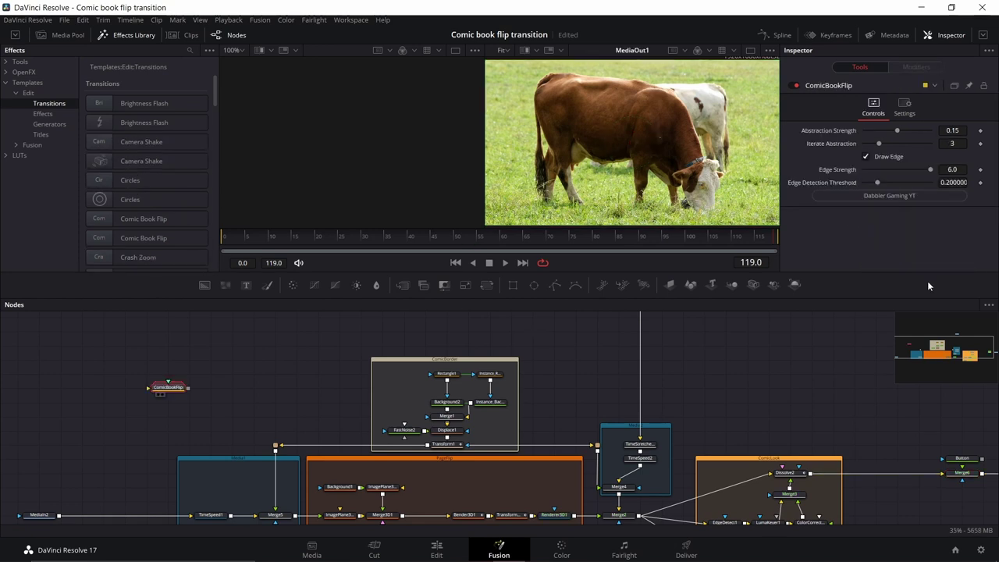
Step: Expand the ComicBookFlip node in the Fusion composition to see the nodes inside it
left_click_drag(162, 392, 183, 393)
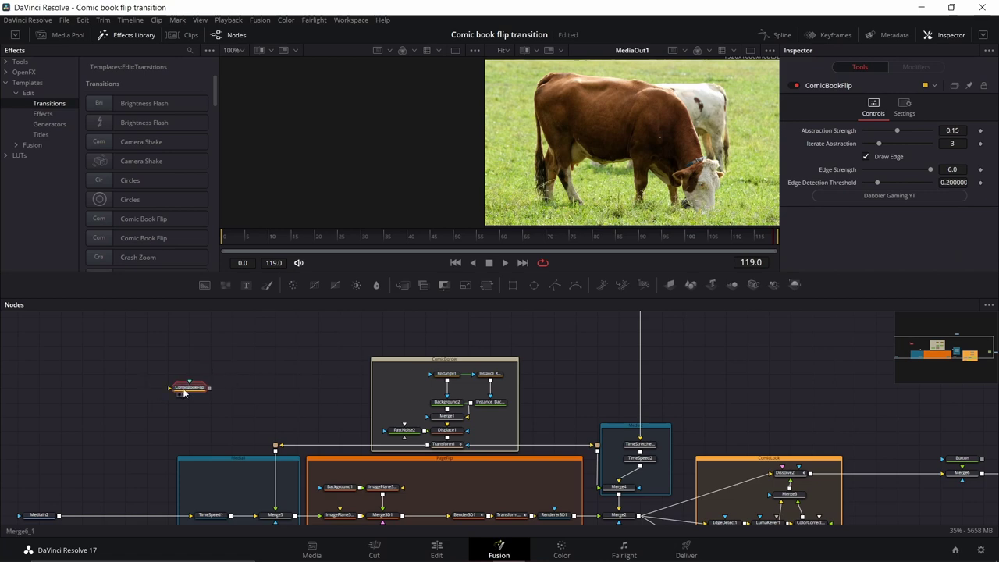
double_click(185, 390)
scroll(304, 348, "down", 5)
scroll(294, 364, "up", 2)
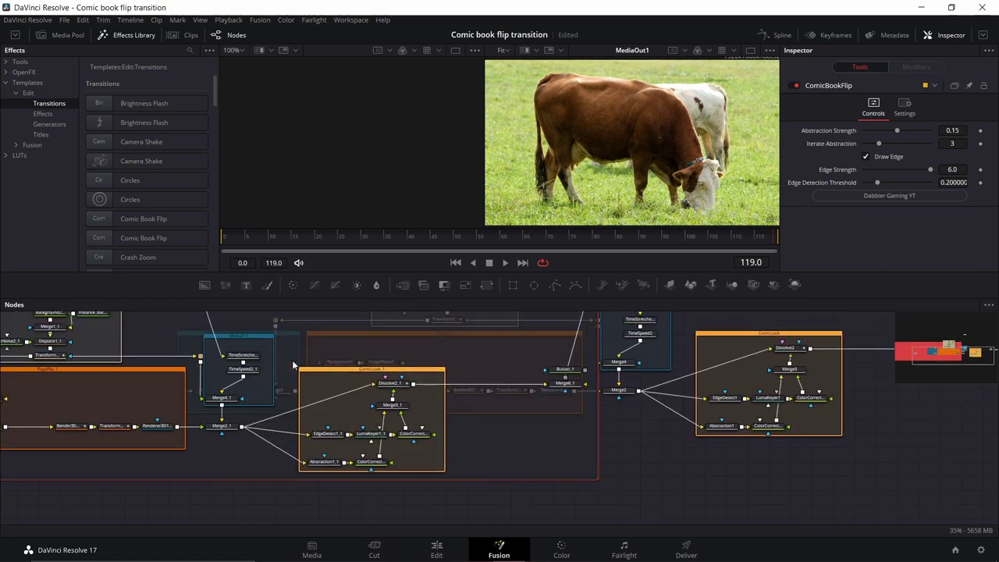
Step: Delete the ComicBookFlip node from the Fusion composition
left_click_drag(374, 364, 611, 436)
left_click(196, 354)
key("Delete")
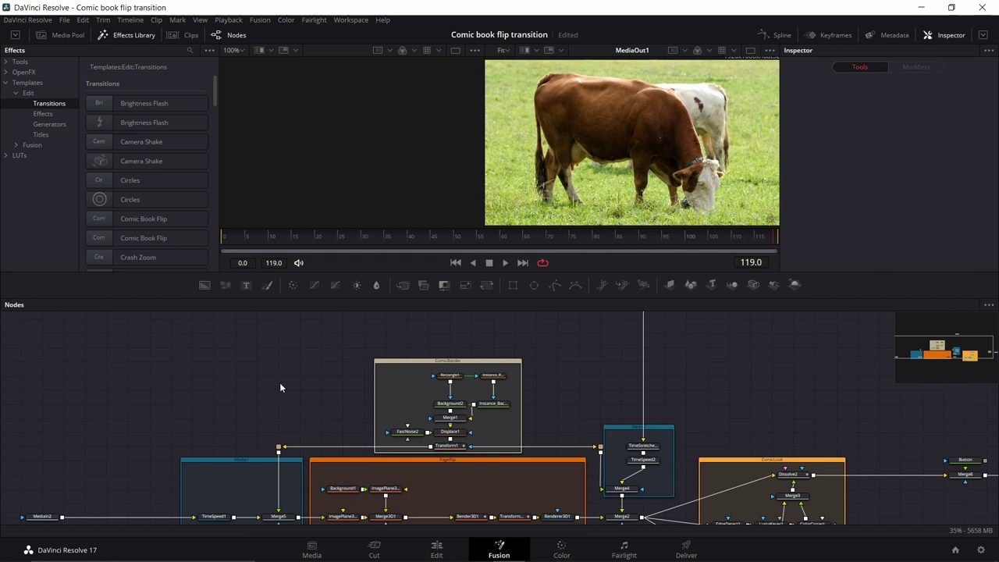
Step: Show MediaIn2 in the first viewer and move the playhead to frame 49
left_click_drag(339, 390, 293, 356)
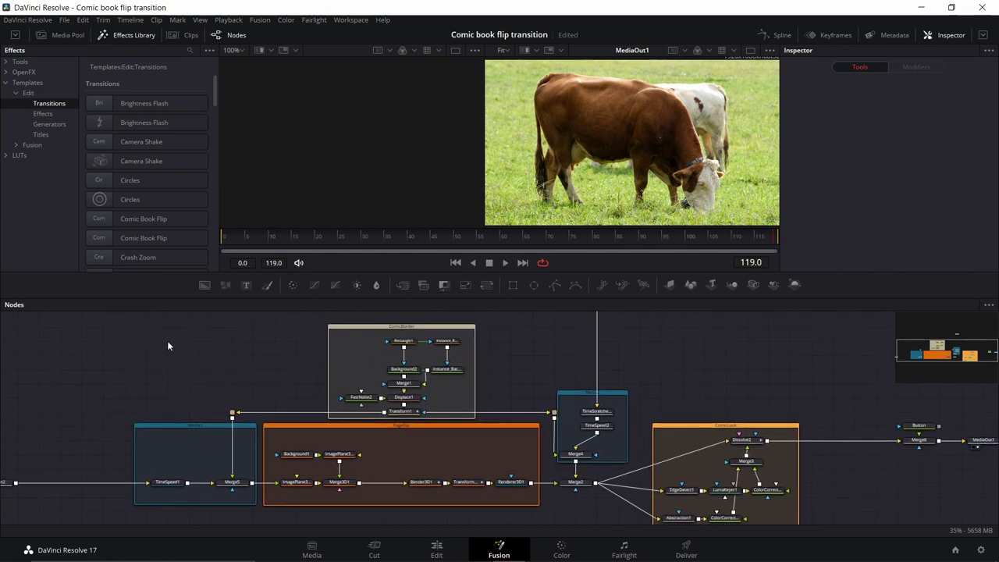
left_click_drag(167, 342, 359, 334)
left_click_drag(191, 474, 336, 117)
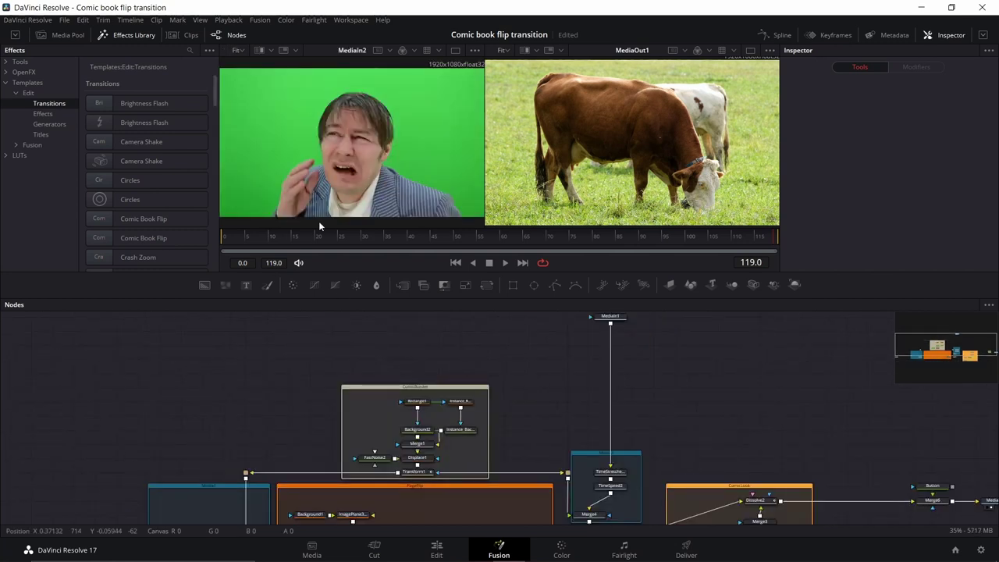
left_click(364, 235)
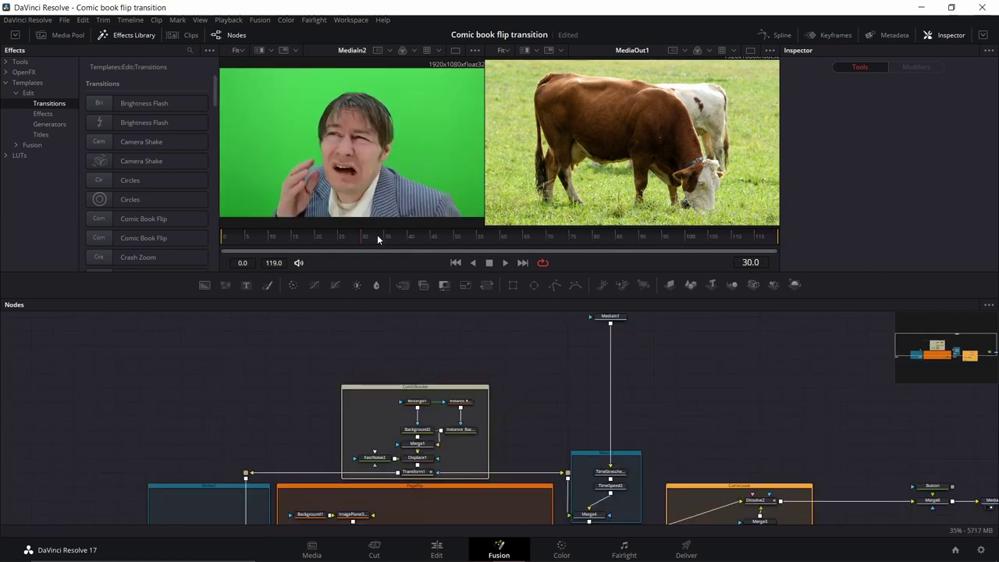
left_click(445, 236)
Step: Show MediaIn1 in the second viewer for comparison with the other source clip
left_click_drag(517, 336, 435, 389)
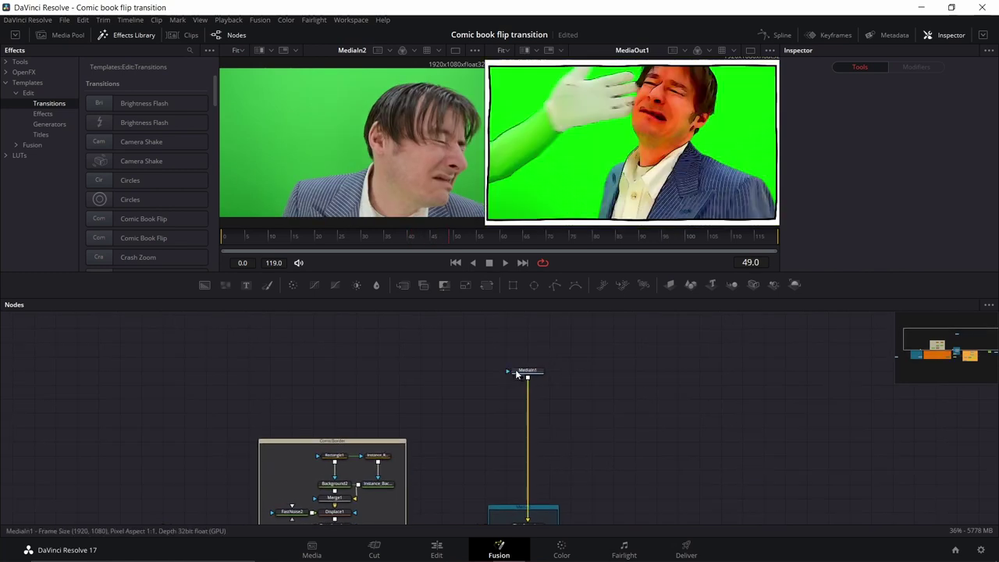
left_click_drag(523, 374, 610, 196)
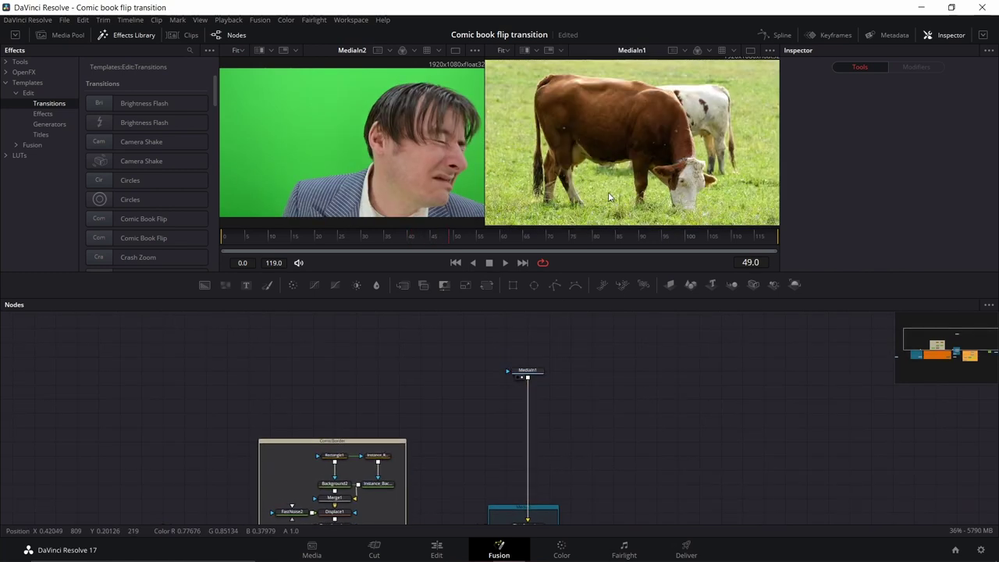
left_click_drag(414, 403, 441, 366)
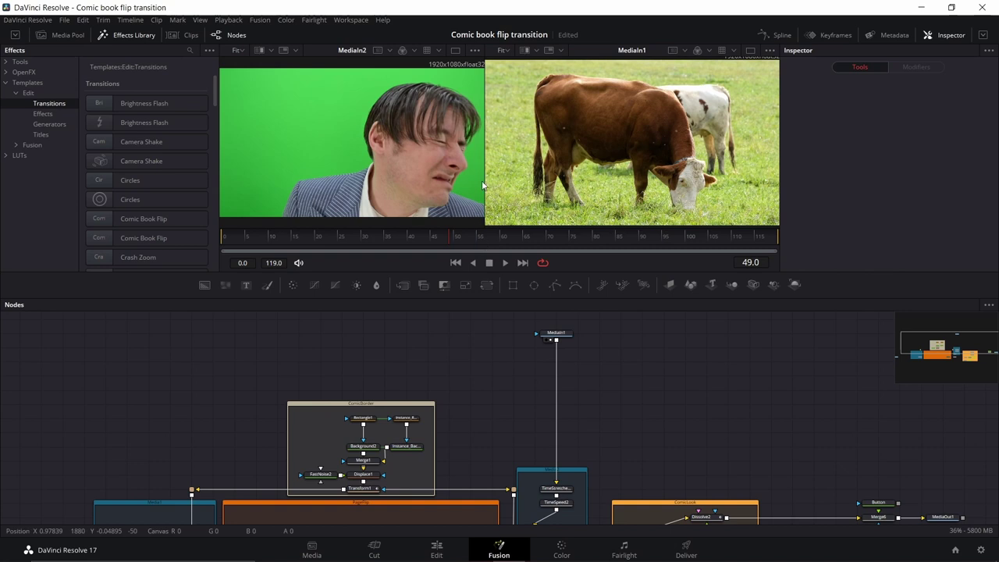
Step: Hide the Effects Library and show the settings of the TimeSpeed1 node after MediaIn2
left_click(144, 37)
left_click_drag(209, 442, 254, 379)
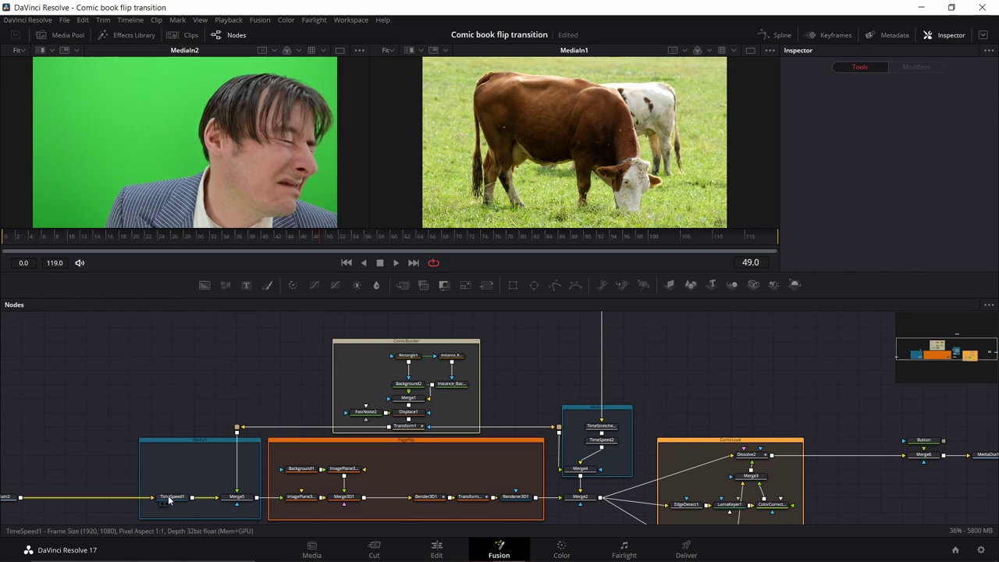
left_click_drag(168, 500, 206, 471)
left_click(207, 469)
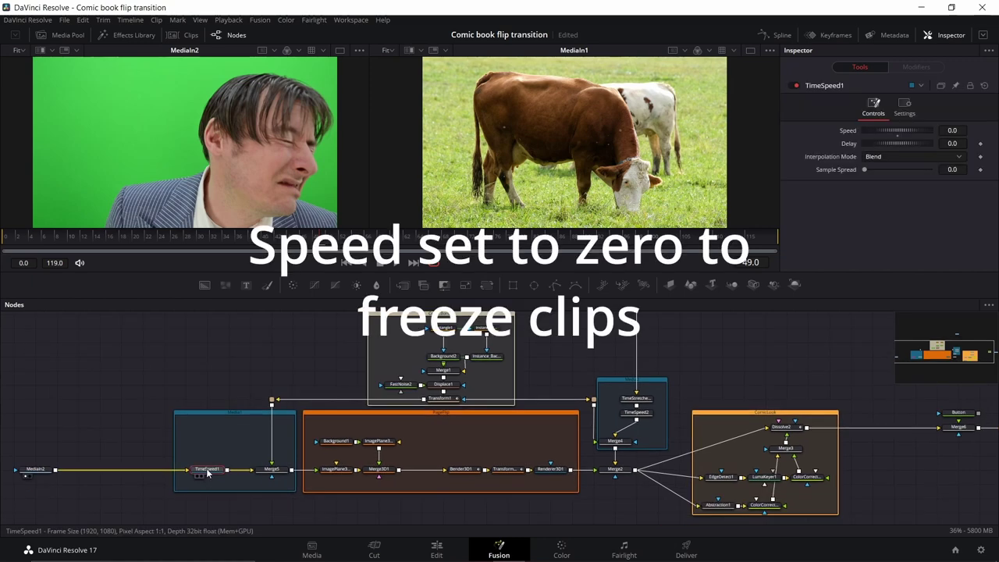
Step: Show the settings of the TimeStretcher1 node that follows MediaIn1
left_click_drag(621, 315, 424, 320)
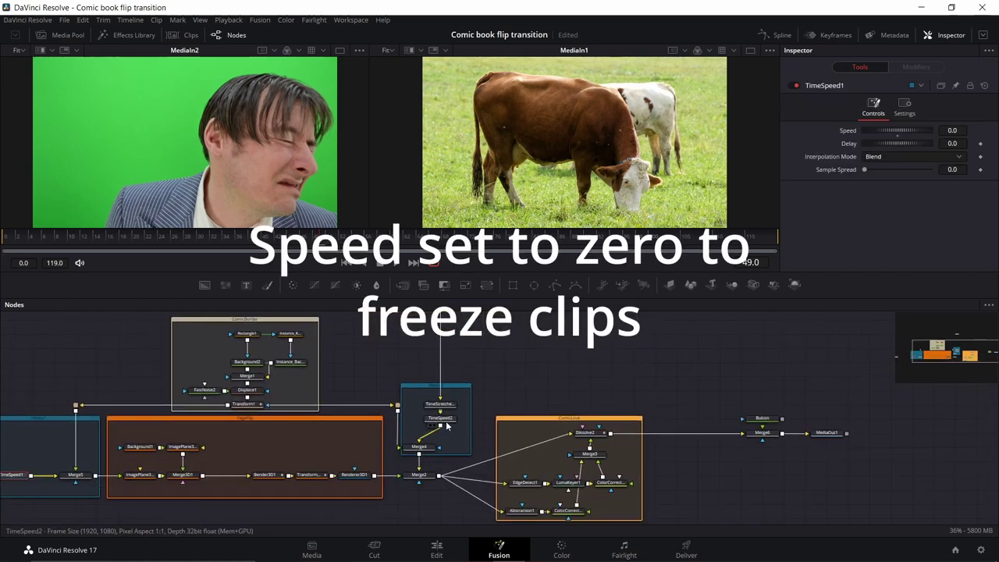
left_click(440, 403)
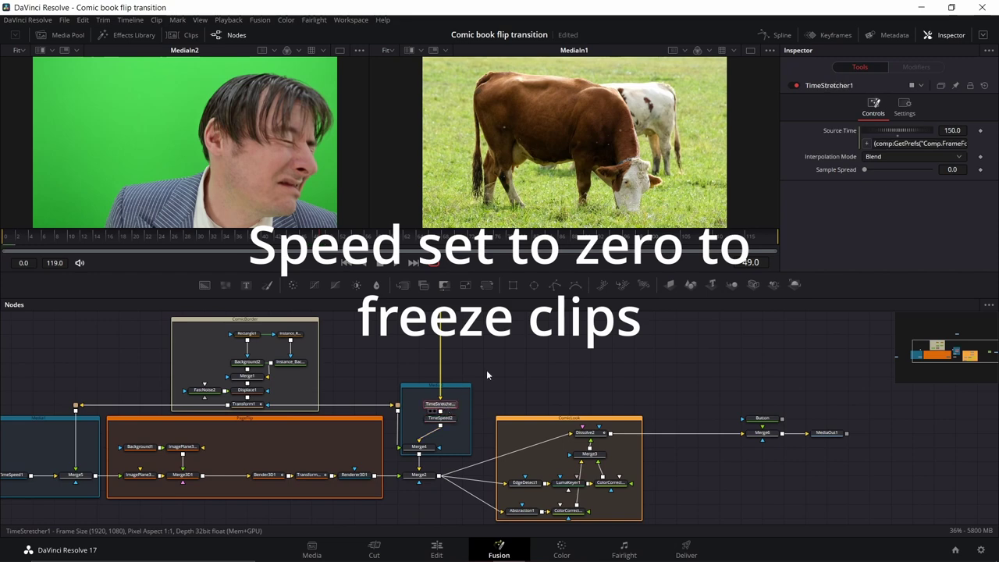
scroll(486, 375, "up", 3)
scroll(463, 411, "down", 1)
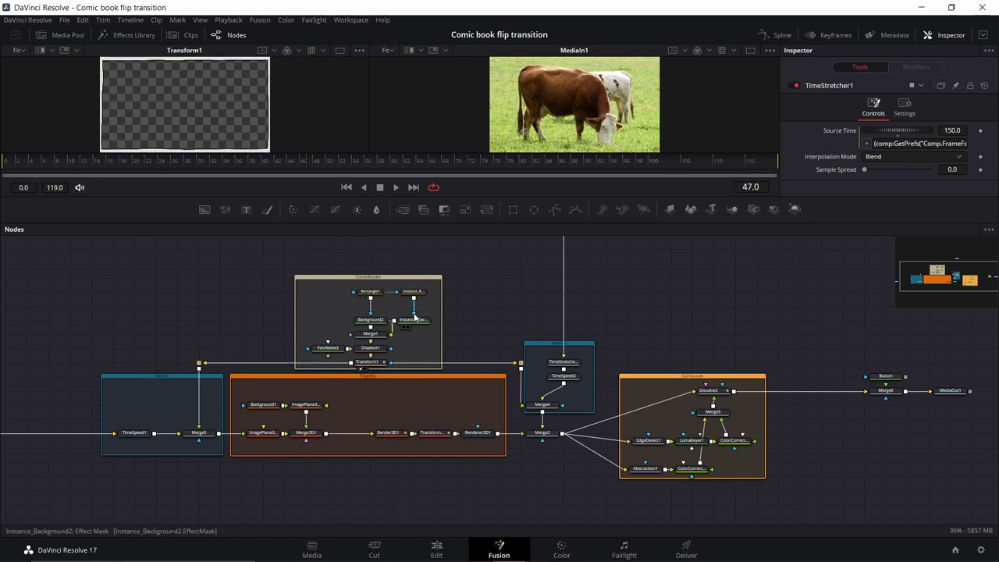
Step: Examine the Rectangle1, Instance_Rectangle1 and Background2 settings in the ComicBorder group, with the Inspector extended to full height
scroll(413, 312, "up", 3)
left_click_drag(395, 330, 481, 373)
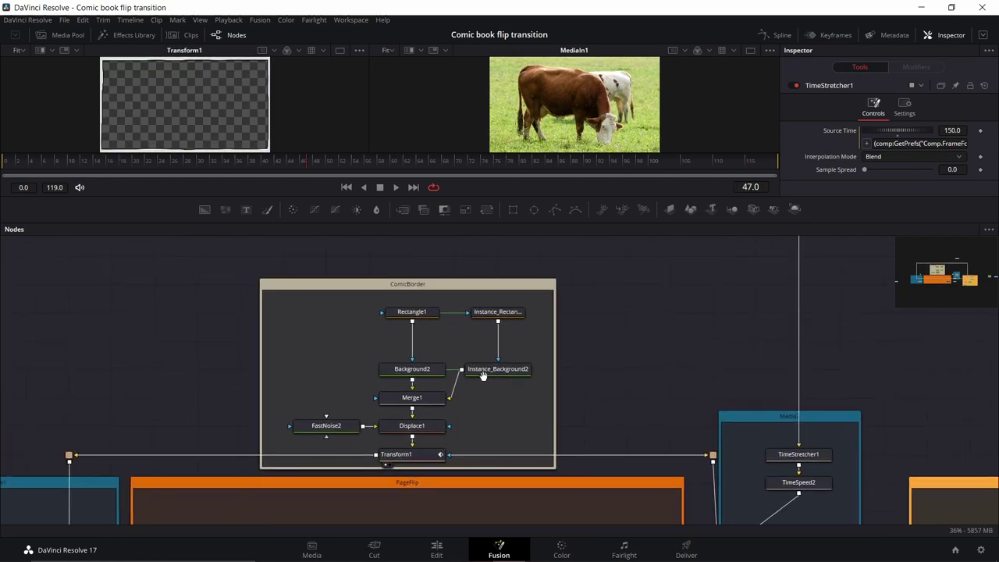
left_click(408, 319)
left_click(489, 313)
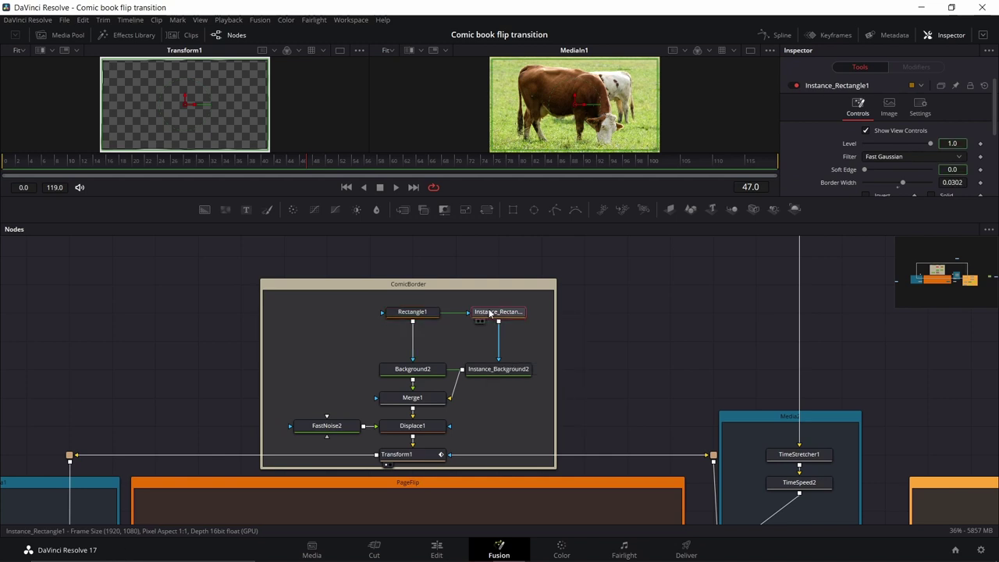
left_click(982, 34)
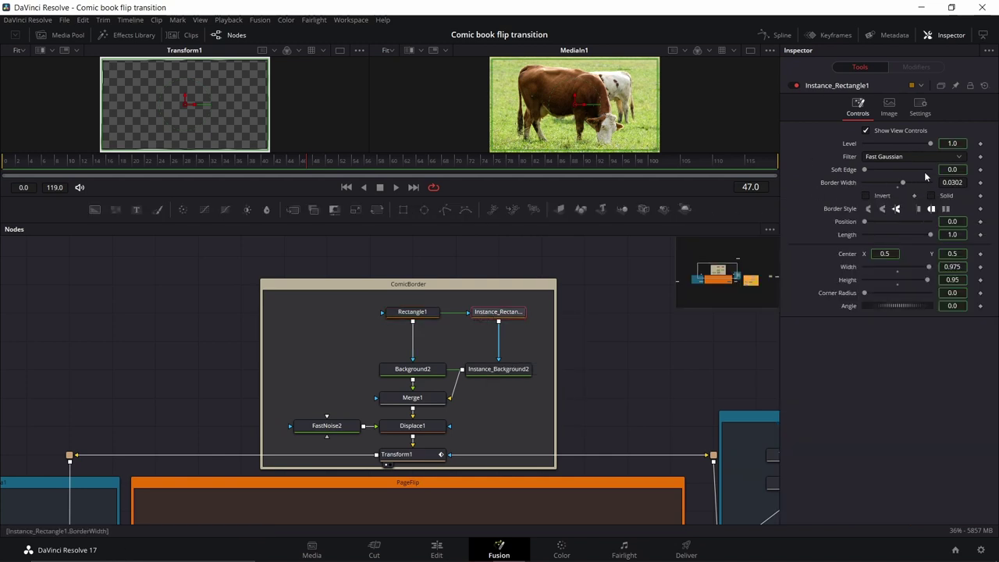
left_click(423, 372)
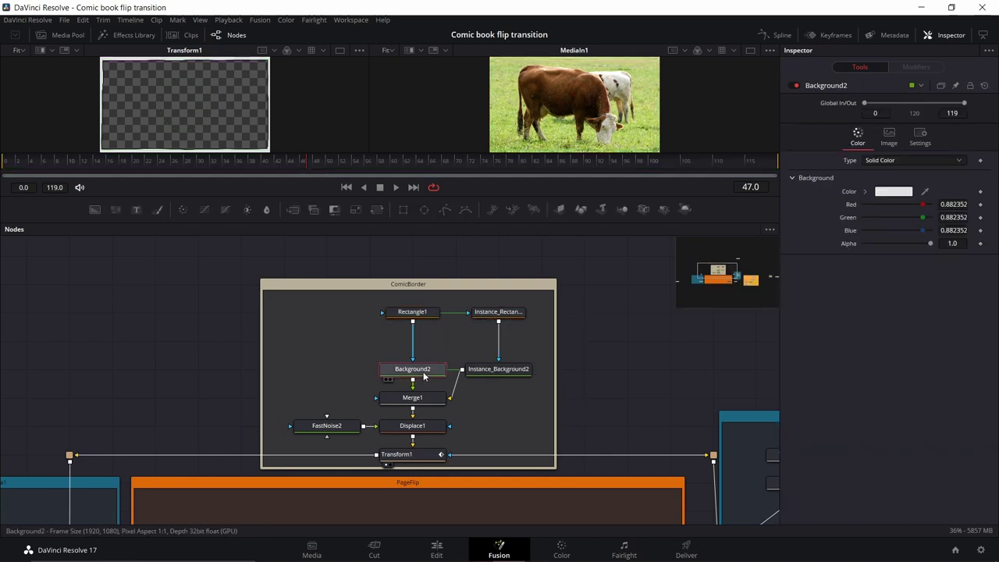
Step: Check the settings of Instance_Background2 and Instance_Rectangle1, with Transform1 displayed in a single viewer
left_click(491, 373)
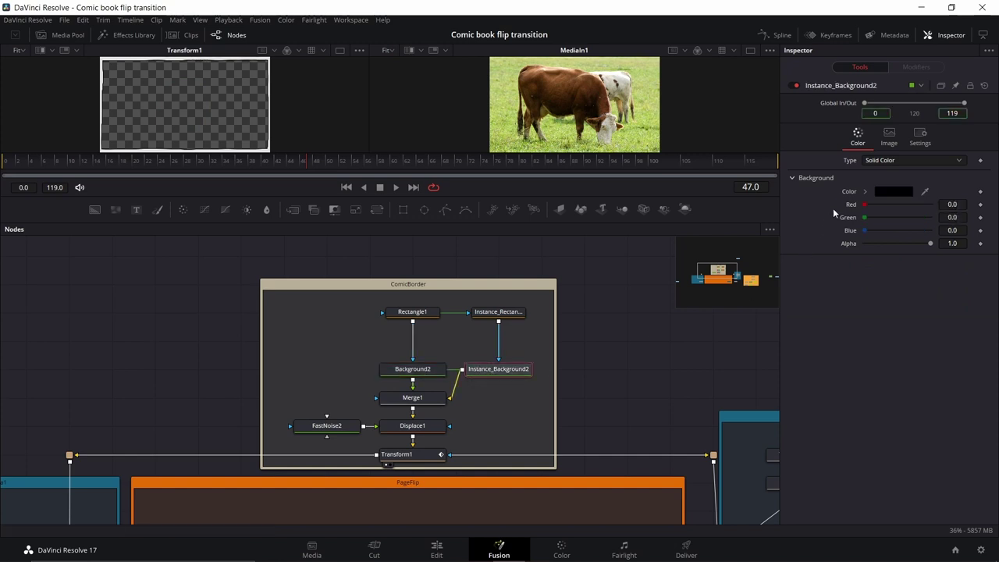
left_click(496, 310)
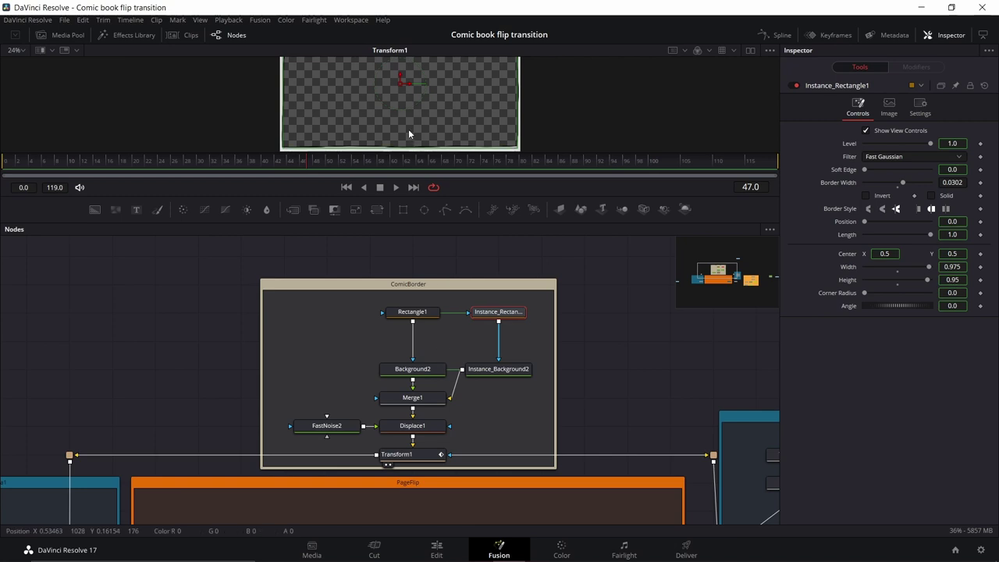
left_click(586, 276)
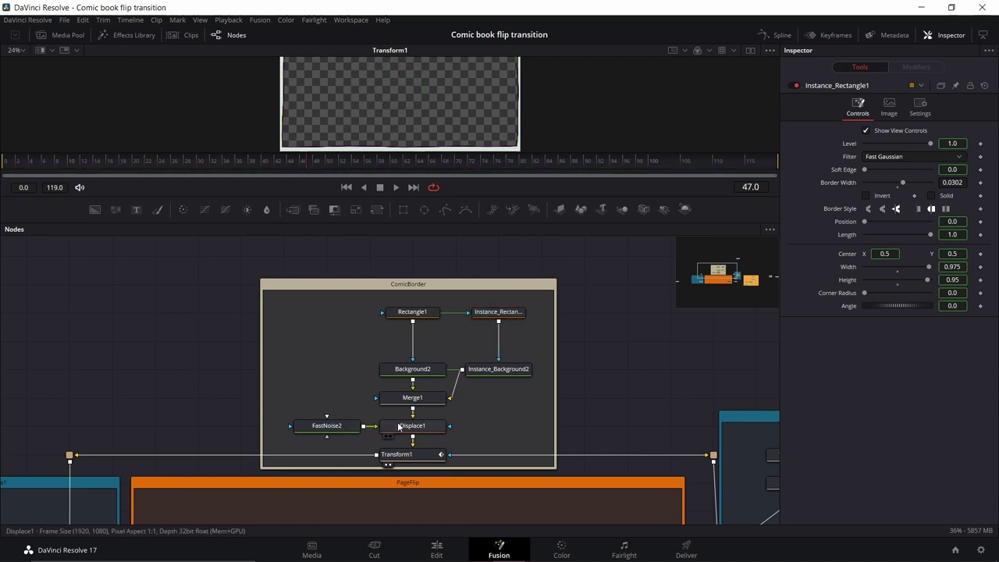
Step: Check the FastNoise2 and Displace1 settings, and inspect the rough comic border up close in the viewer
left_click(333, 425)
left_click(399, 426)
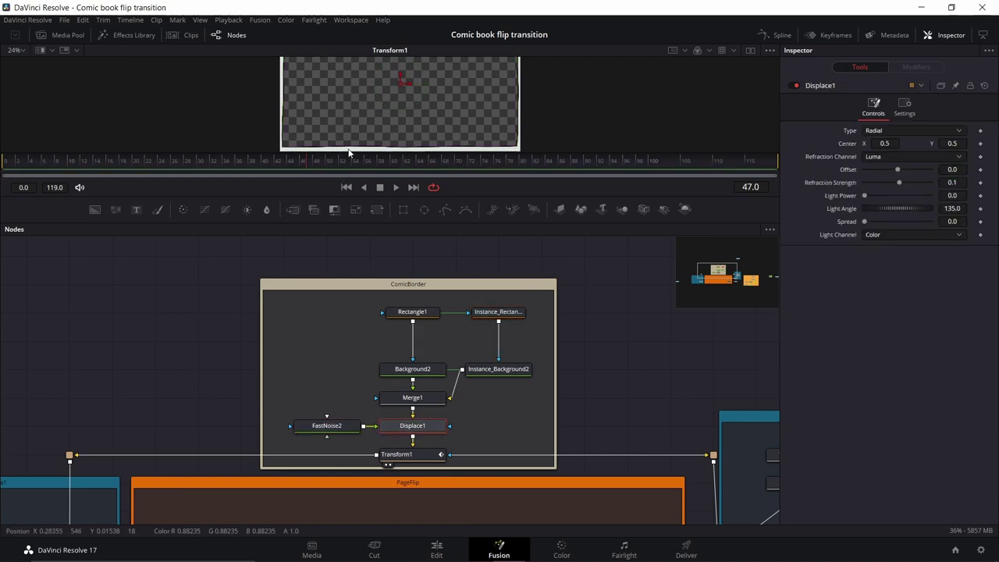
scroll(282, 102, "up", 4)
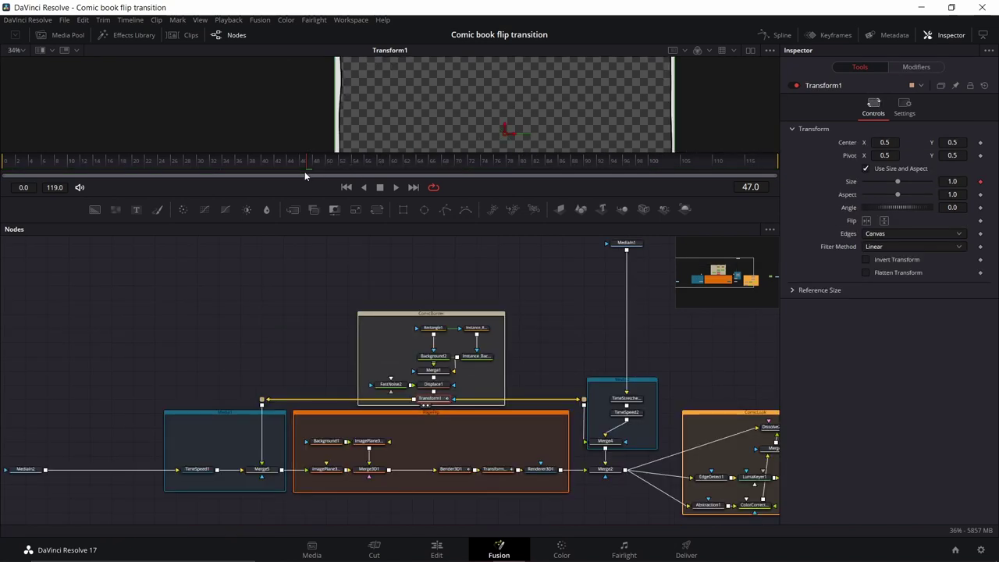
Step: Scrub the timeline to preview the border's Transform1 size animation, first on its own and then over the cow clip in Merge4
left_click_drag(294, 162, 206, 167)
left_click_drag(643, 167, 745, 167)
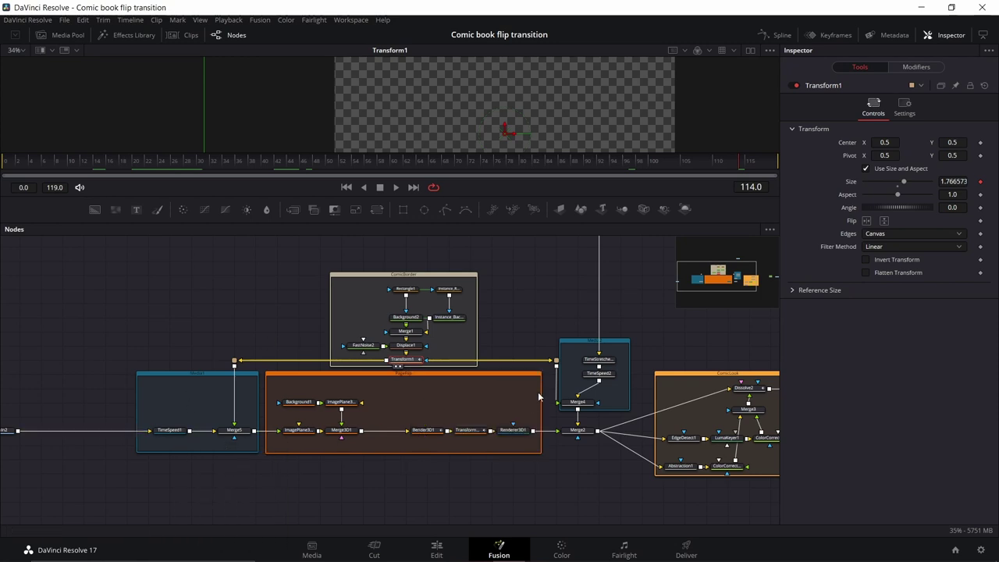
left_click_drag(577, 428, 532, 459)
scroll(531, 459, "up", 2)
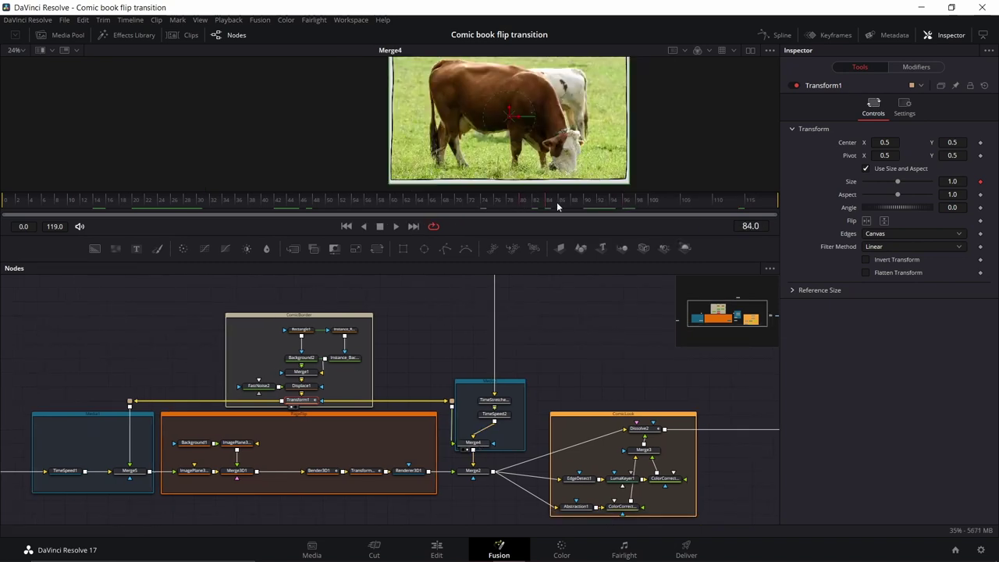
left_click_drag(556, 201, 685, 200)
left_click_drag(695, 201, 705, 202)
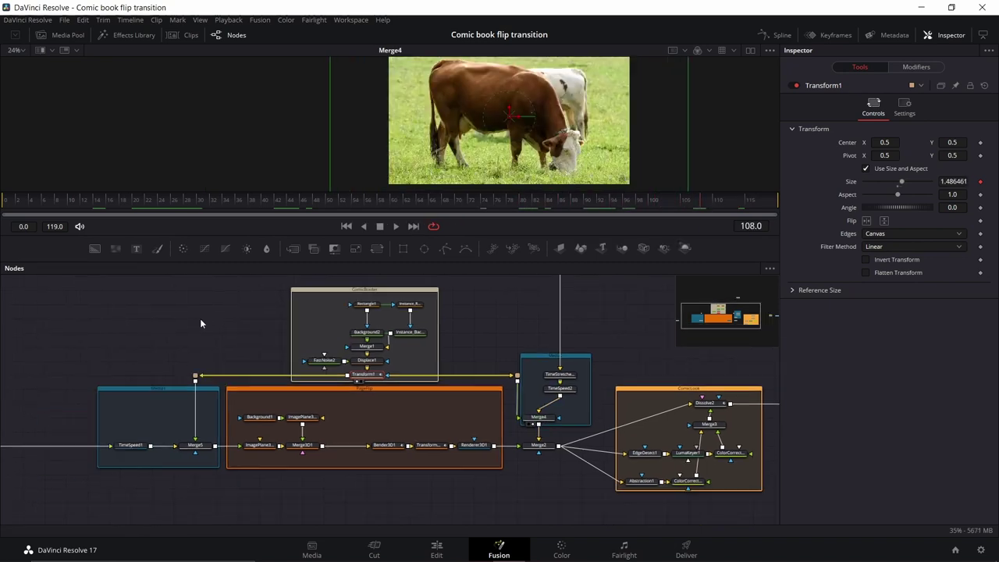
left_click(200, 319)
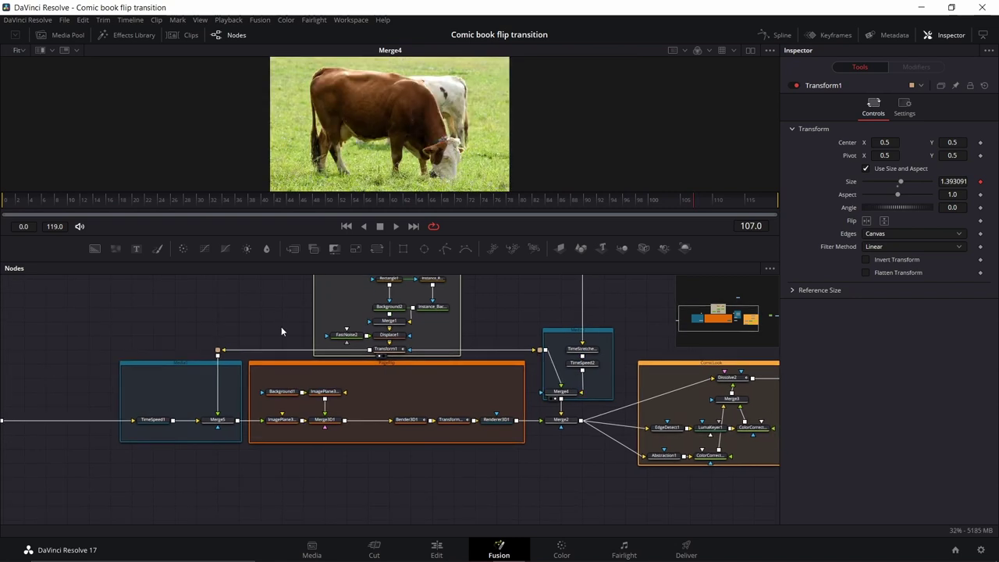
Step: View the ImagePlane3D1, Background1 and Merge3D1 nodes of the PageFlip group one after another
left_click_drag(193, 474, 254, 466)
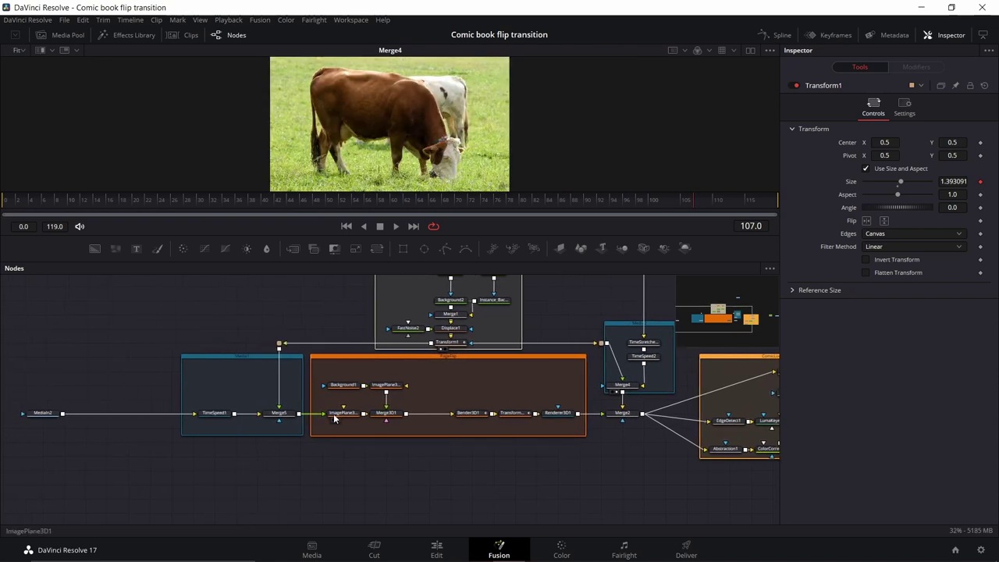
left_click_drag(343, 412, 327, 125)
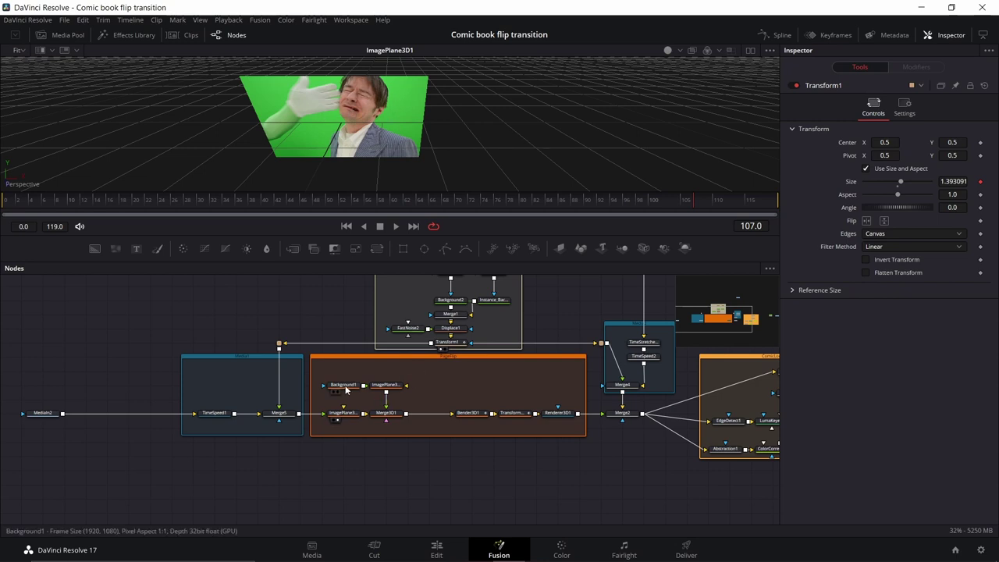
left_click_drag(343, 384, 349, 164)
left_click_drag(387, 414, 348, 191)
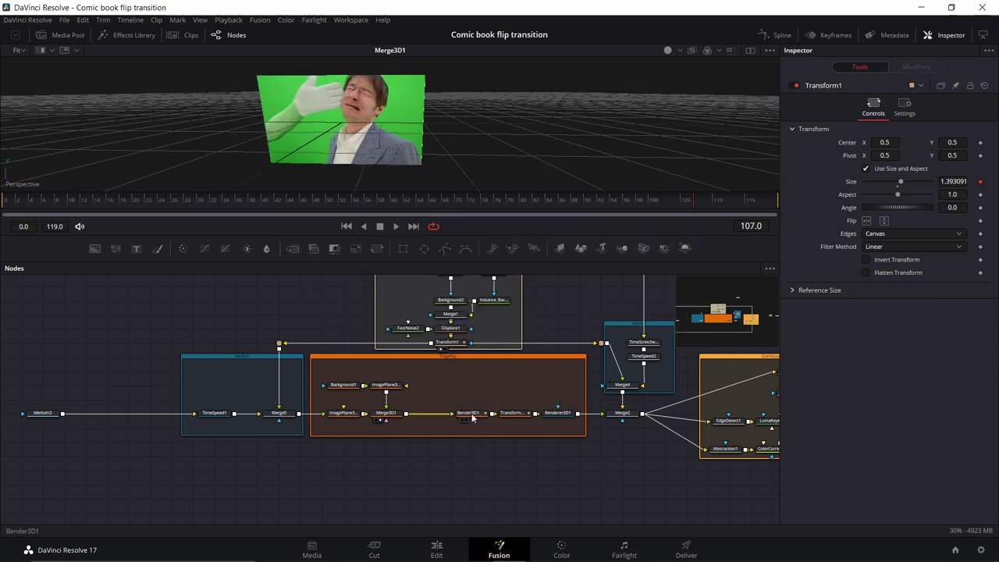
Step: View Bender3D1 with its Amount animation curve and scrub through the page bend to frame 68
left_click_drag(468, 412, 410, 117)
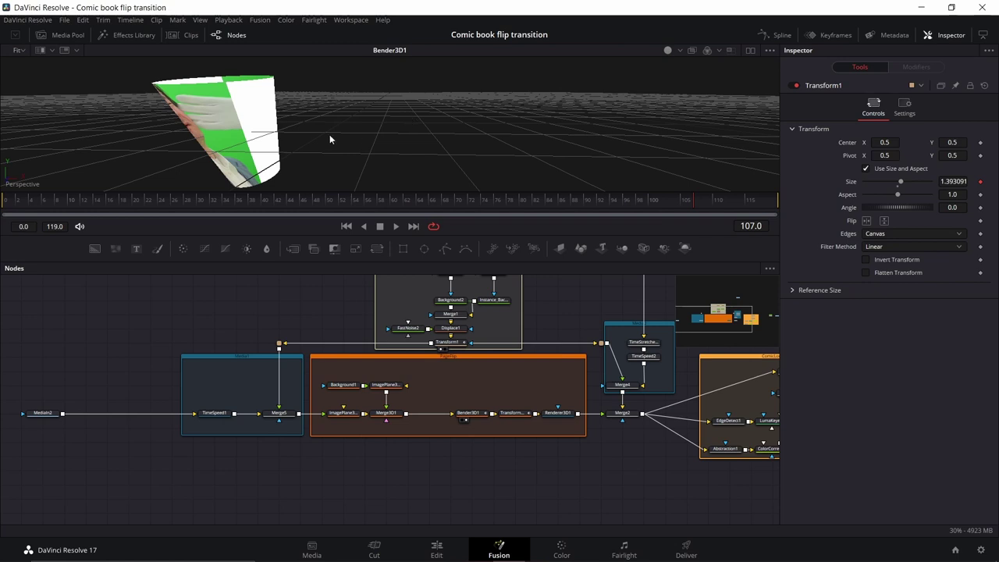
left_click_drag(252, 217, 387, 215)
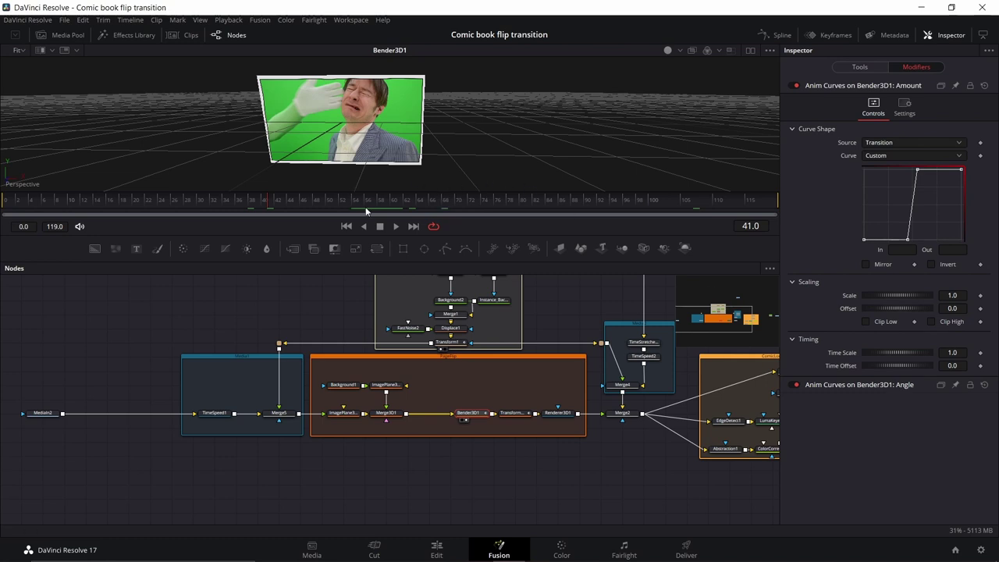
left_click(281, 204)
left_click_drag(280, 204, 443, 208)
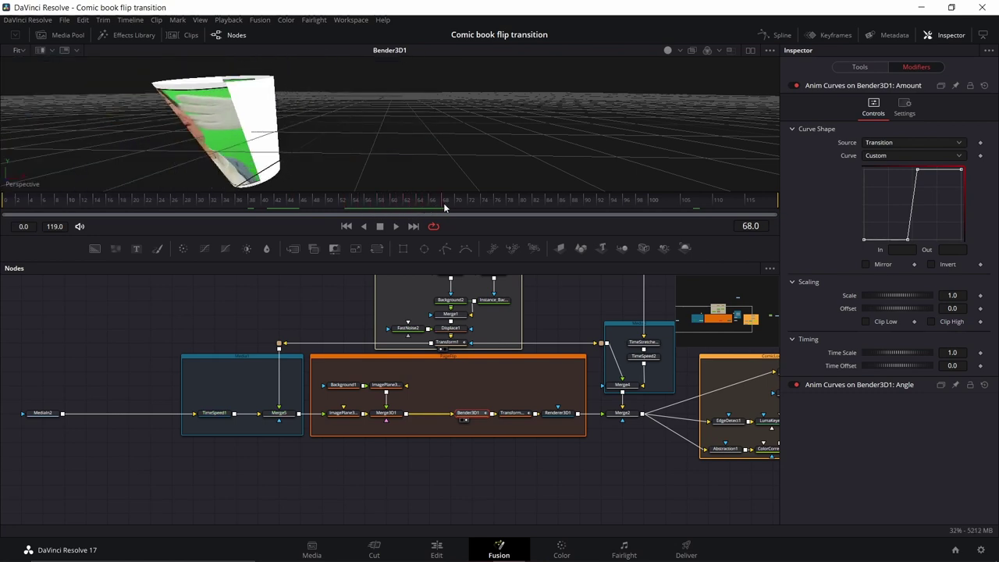
Step: Show the Transform3D1 X Offset animation curve and scrub through the page flip in Merge2 to frame 62
left_click(521, 415)
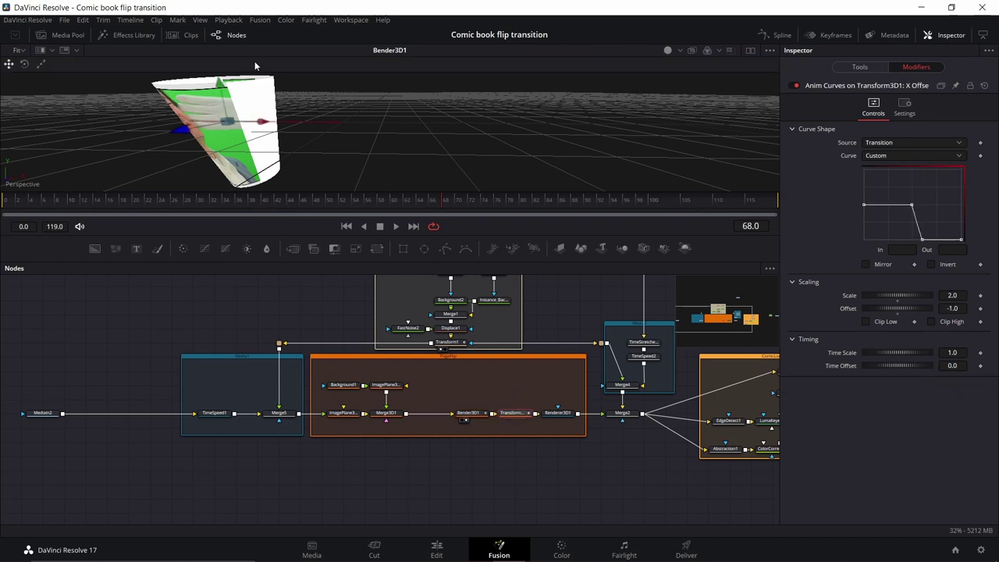
mouse_move(417, 207)
left_mouse_down()
mouse_move(359, 208)
mouse_move(437, 211)
left_mouse_up()
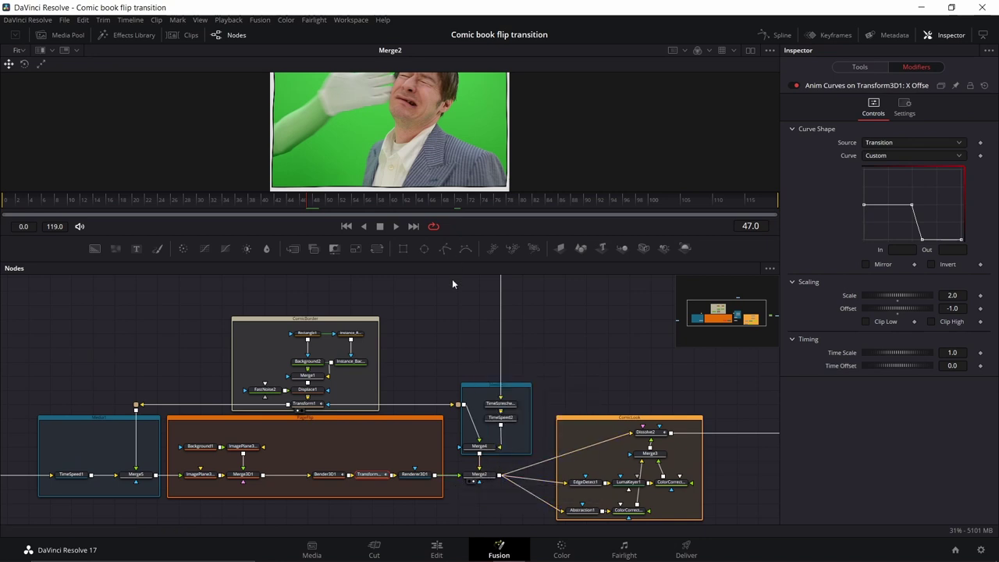
scroll(452, 284, "down", 2)
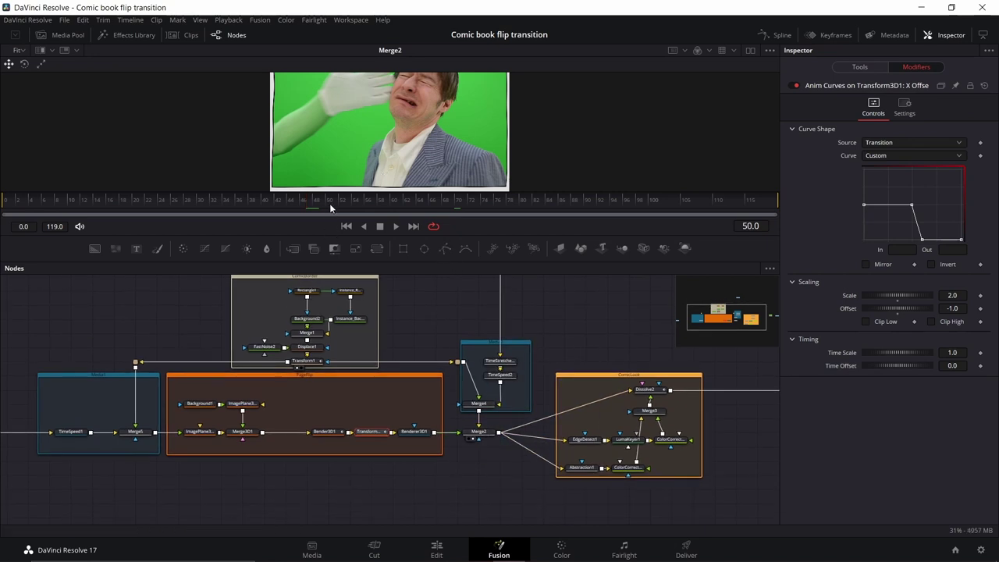
left_click_drag(330, 207, 405, 206)
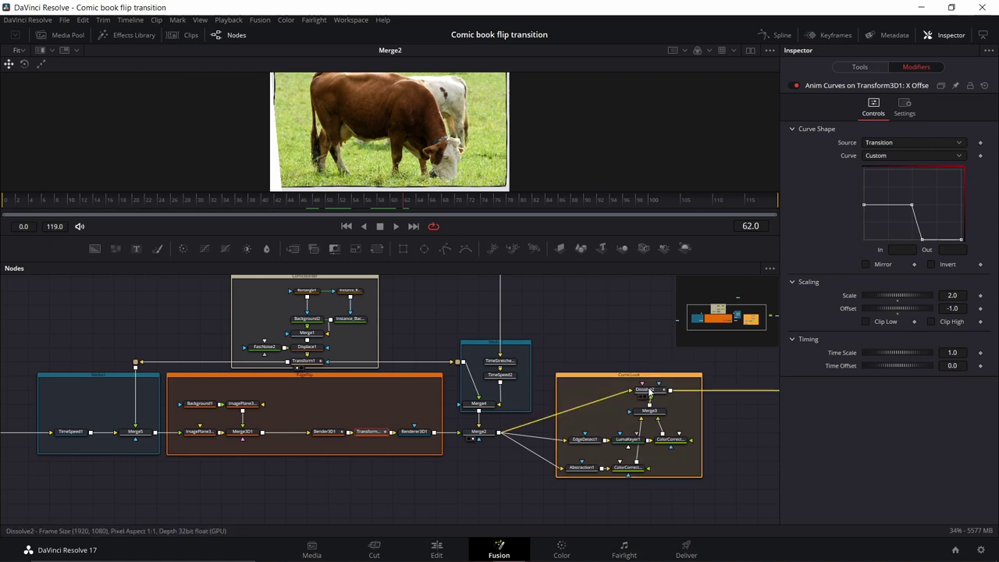
Step: Show the Dissolve2 Background/Foreground animation curve and scrub the timeline to frame 71
left_click(647, 391)
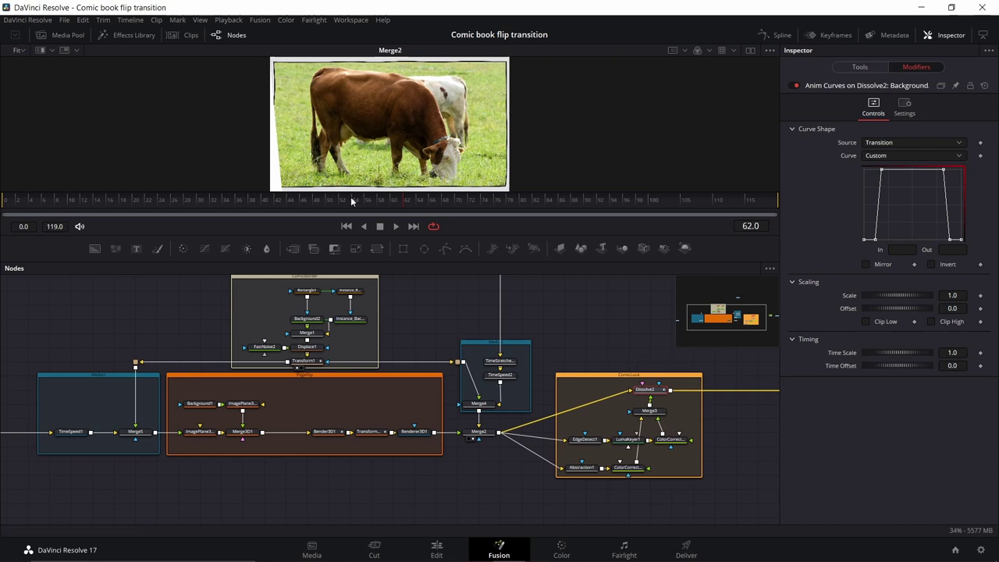
left_click_drag(395, 204, 419, 206)
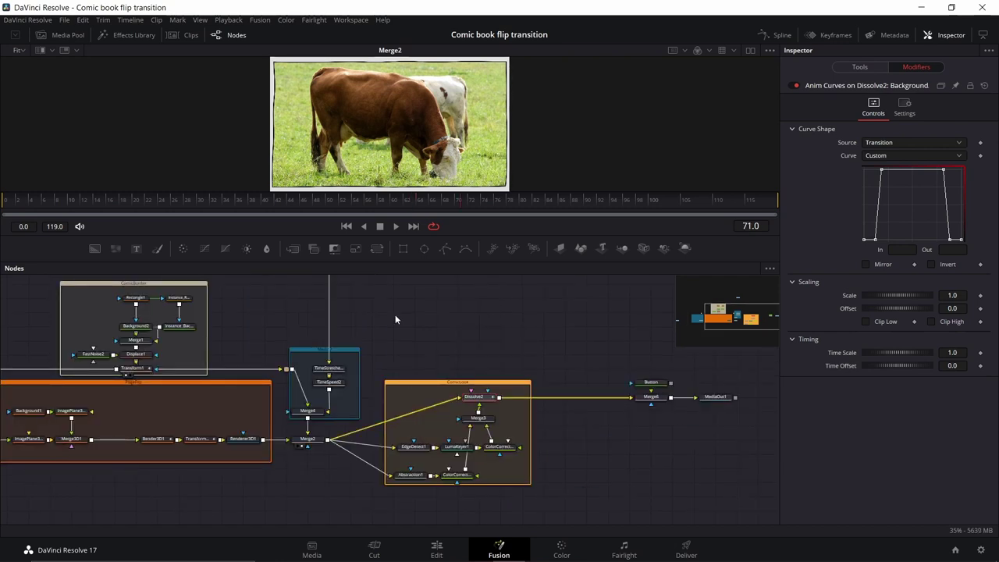
Step: View Abstraction1 in the ComicLook group at frame 48, followed by ColorCorrector1 with its correction settings
left_click_drag(444, 355, 290, 310)
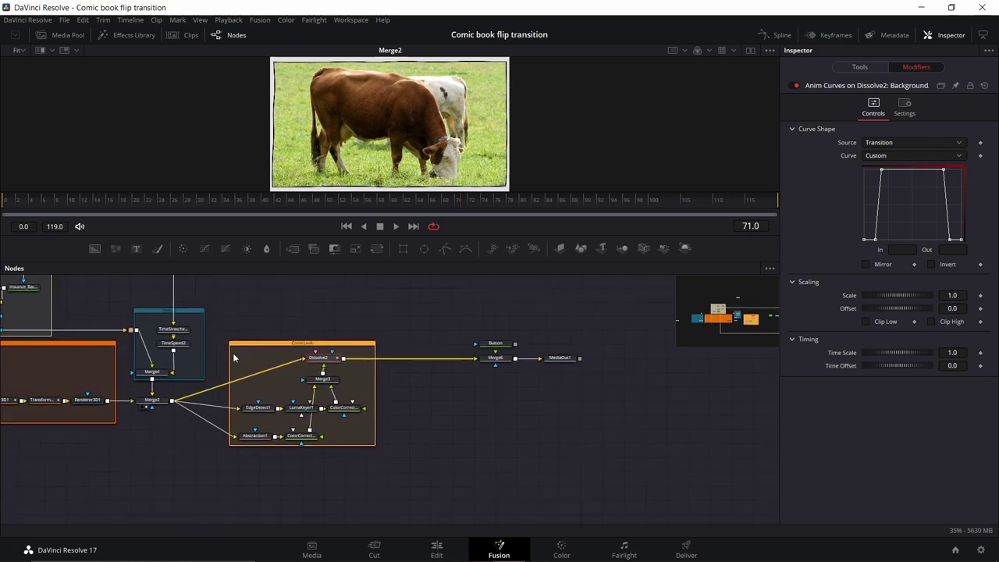
left_click(250, 441)
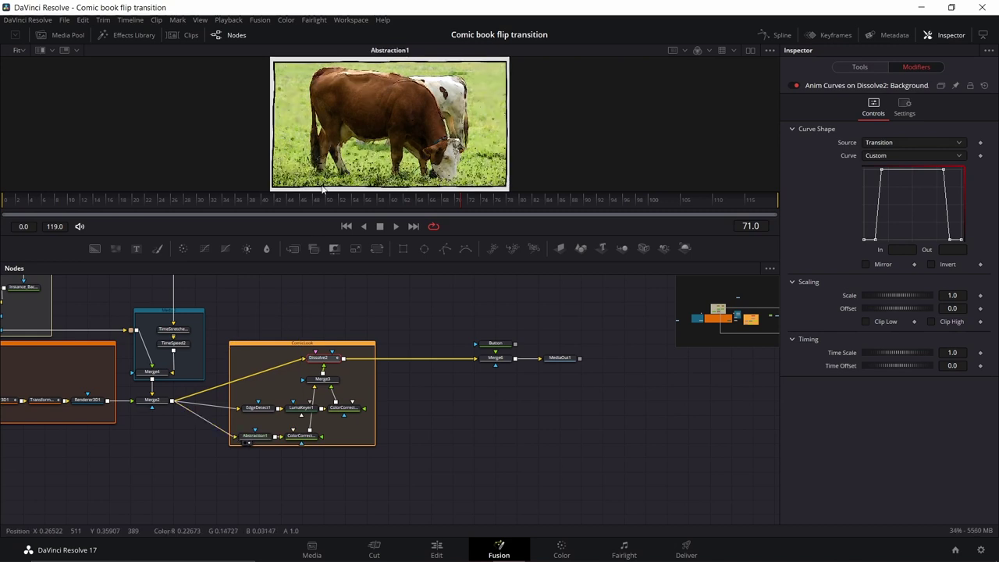
left_click(251, 201)
left_click_drag(251, 202, 317, 207)
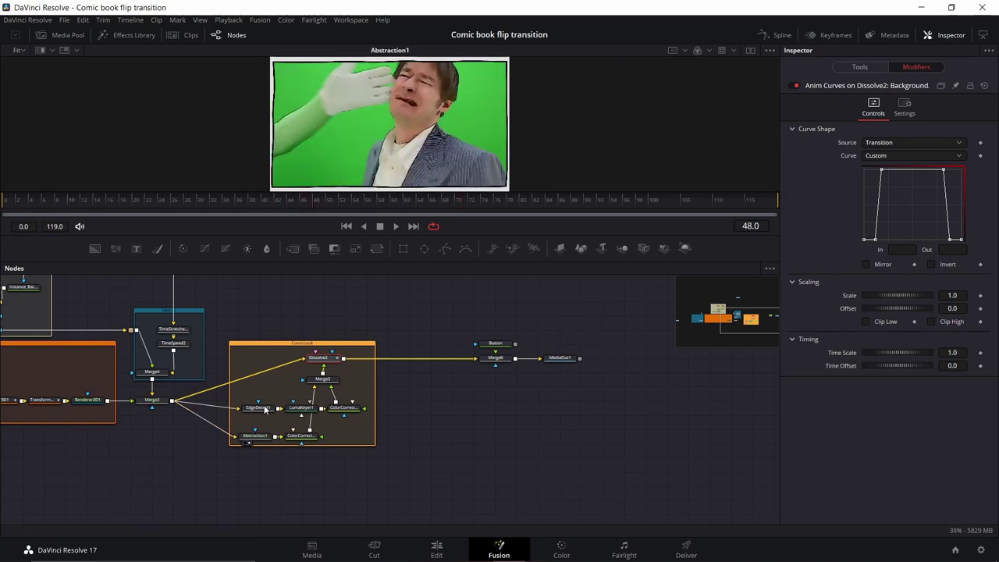
left_click(298, 436)
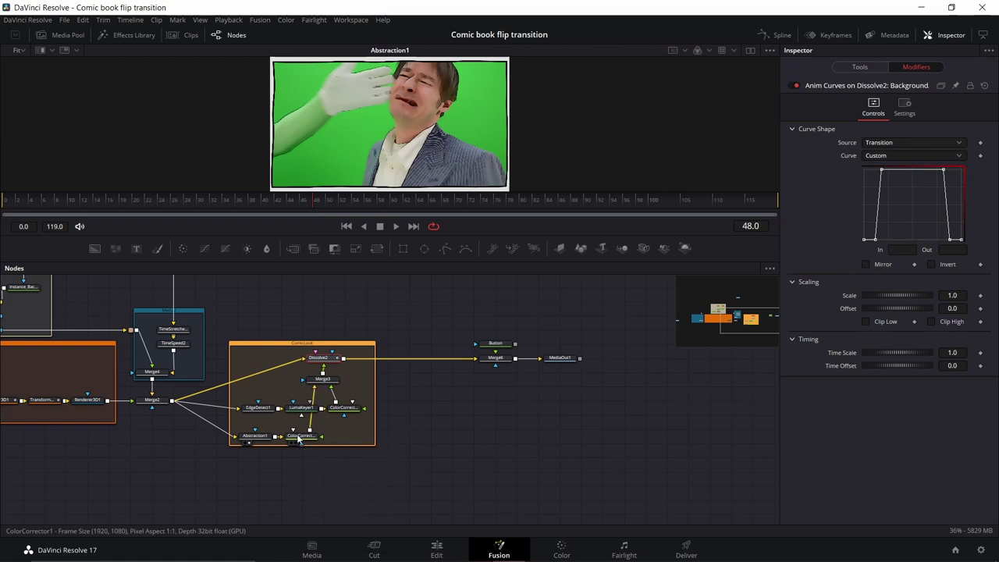
key("1")
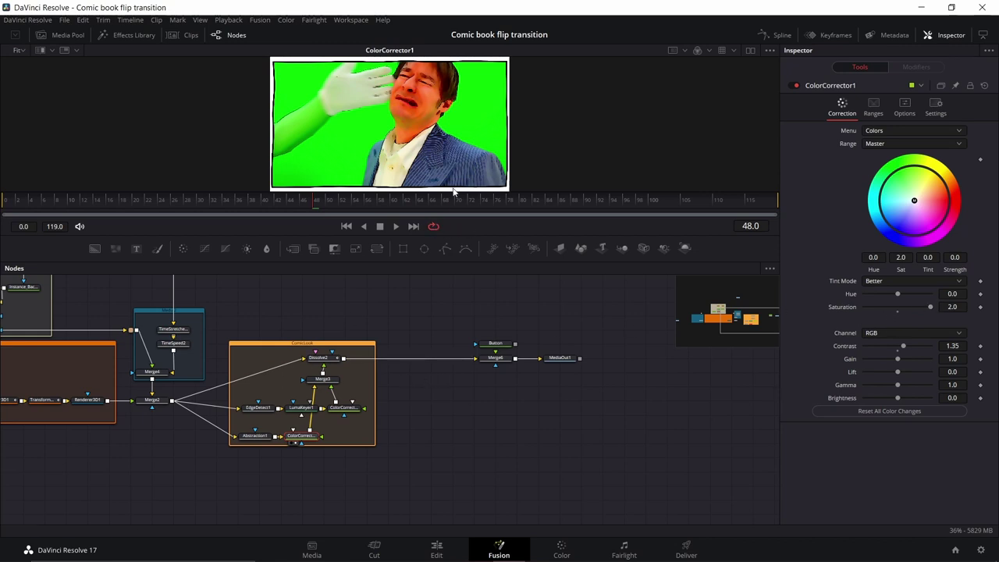
Step: View the EdgeDetect1, LumaKeyer1, ColorCorrector2 and Merge3 nodes of the ComicLook group in turn
left_click_drag(257, 408, 238, 287)
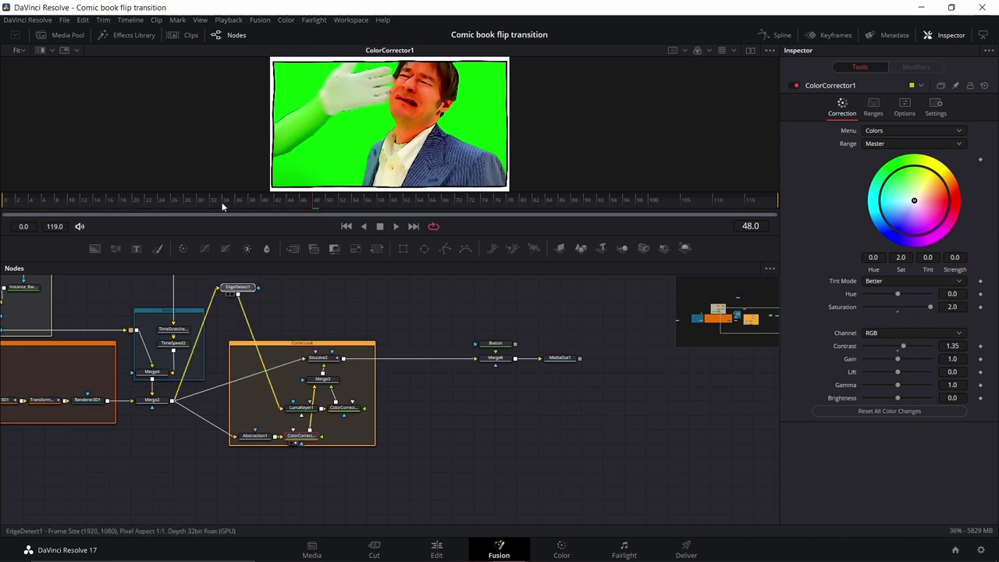
left_click_drag(223, 206, 200, 136)
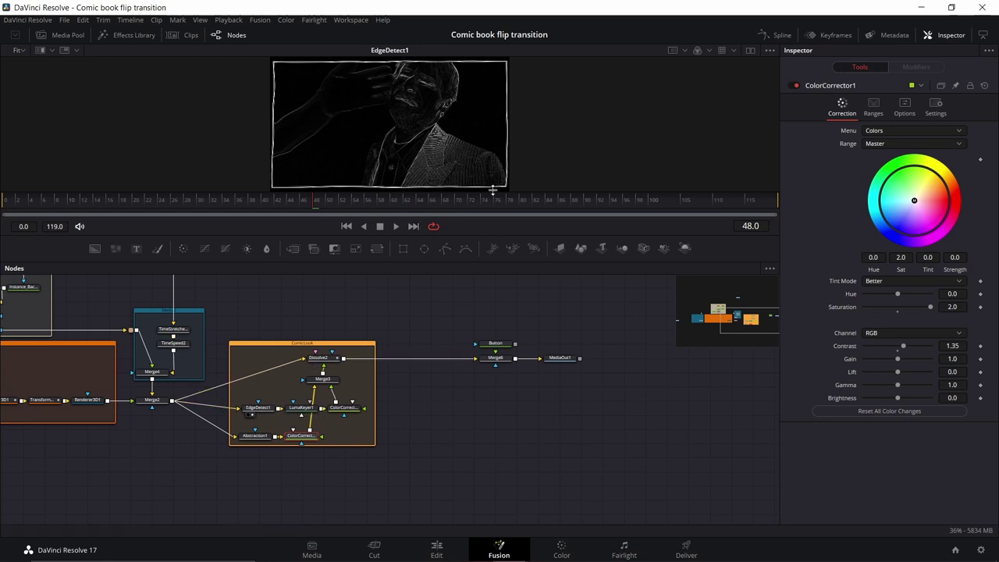
left_click_drag(301, 407, 276, 168)
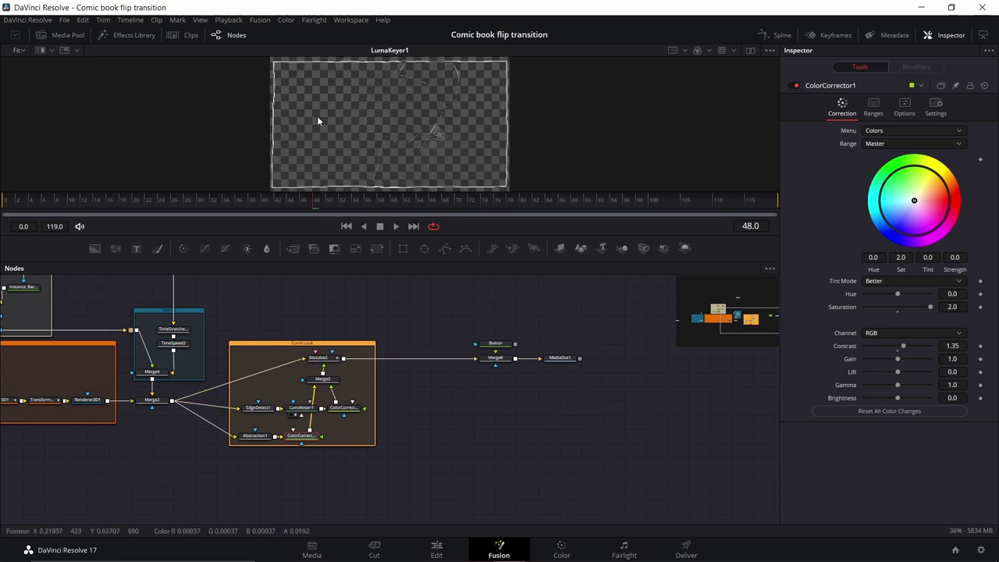
left_click_drag(344, 407, 323, 137)
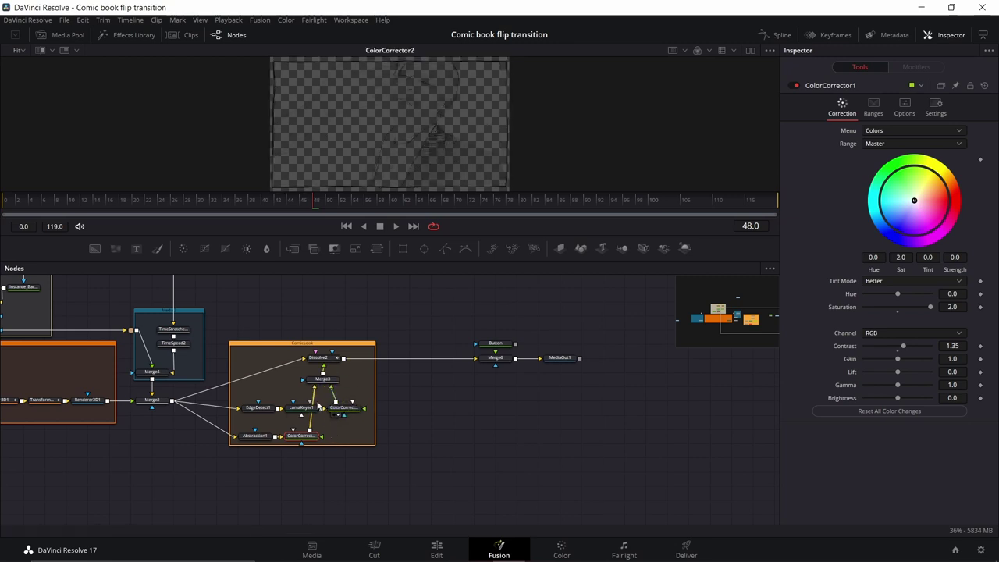
left_click_drag(323, 380, 356, 135)
Step: Compare Abstraction1 with Merge3 side by side in two viewers, enlarged on the man's clothing
left_click(750, 50)
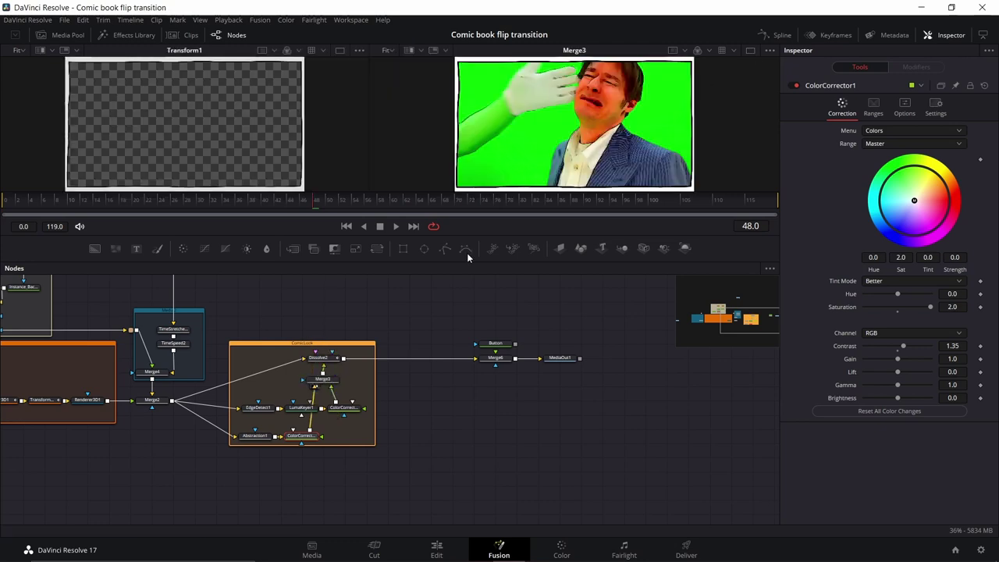
left_click_drag(262, 438, 265, 115)
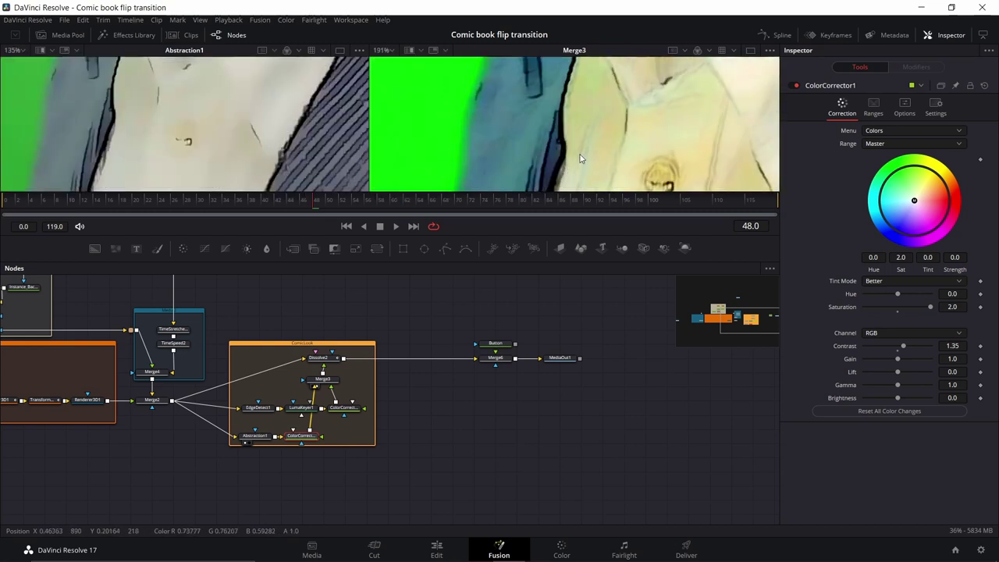
left_click_drag(578, 154, 545, 104)
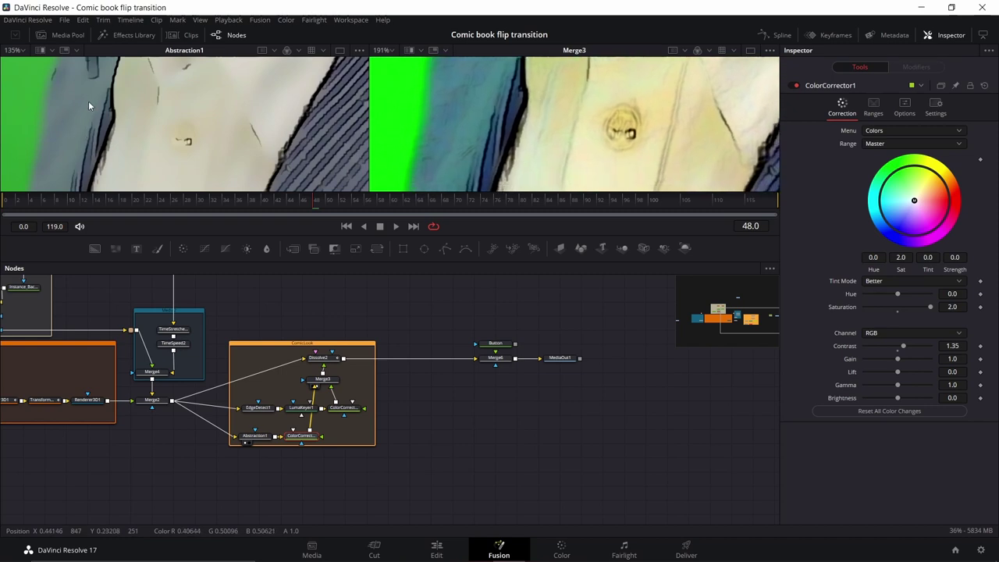
left_click_drag(629, 126, 501, 100)
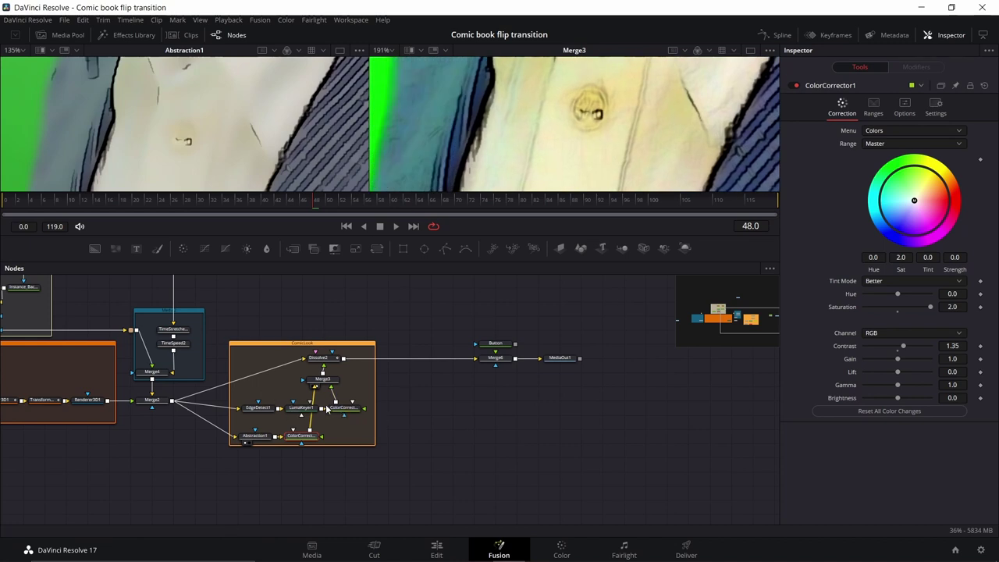
Step: Show Dissolve2 in the second viewer together with its Background/Foreground control
left_click(320, 358)
key("2")
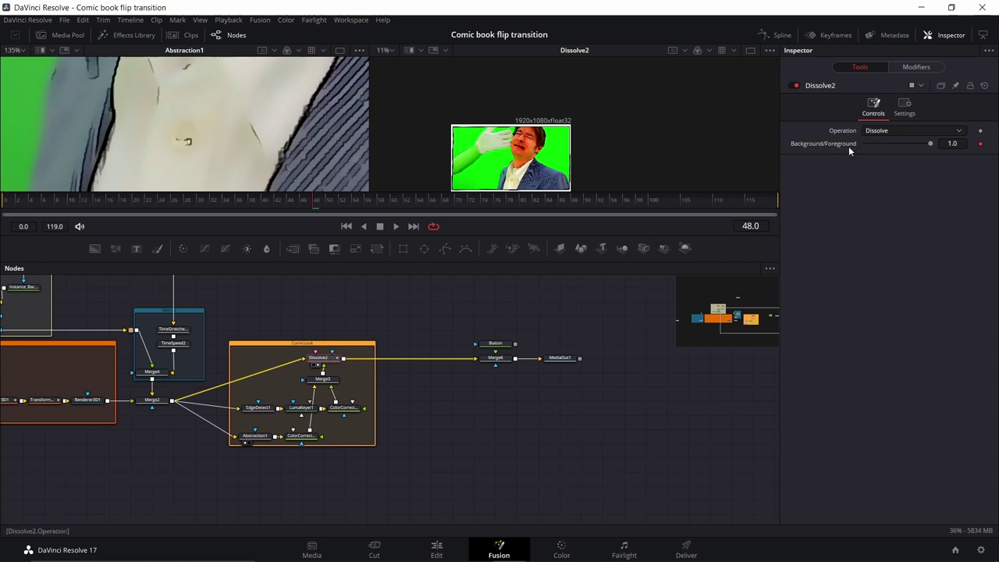
Step: Show the modifiers of the Dissolve2 node
left_click(916, 66)
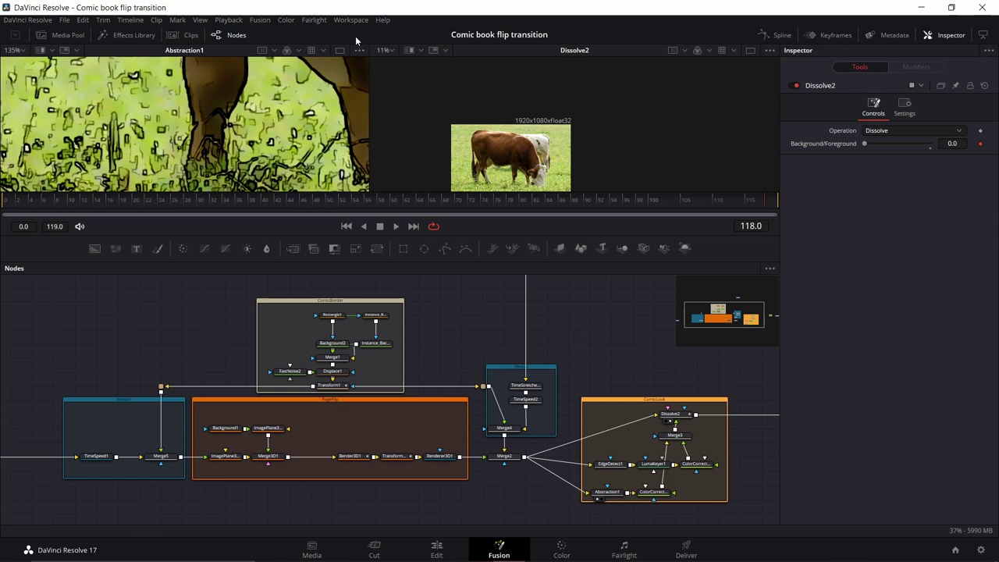
Step: Set the timeline proxy mode to Quarter Resolution
left_click(228, 20)
mouse_move(248, 57)
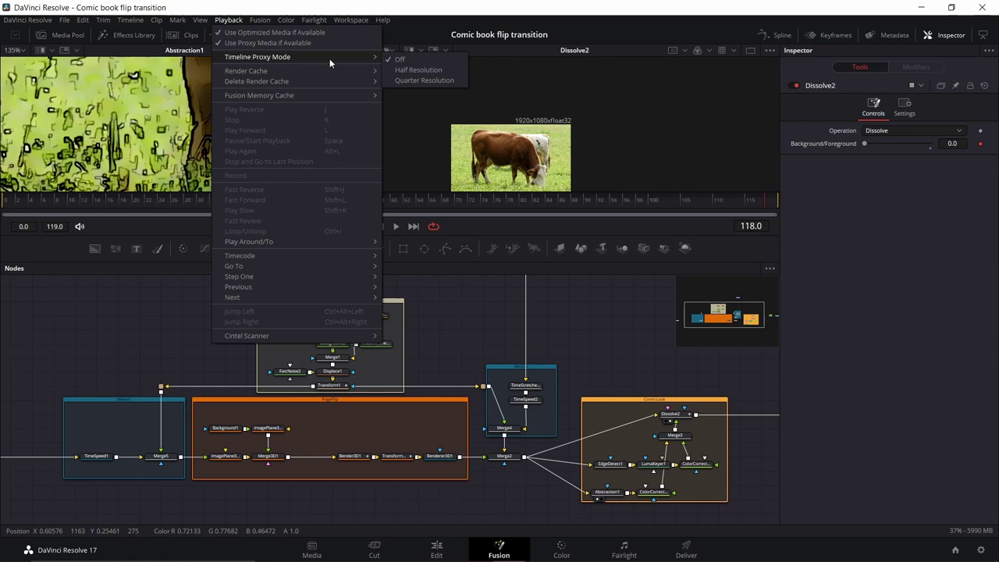
left_click(422, 81)
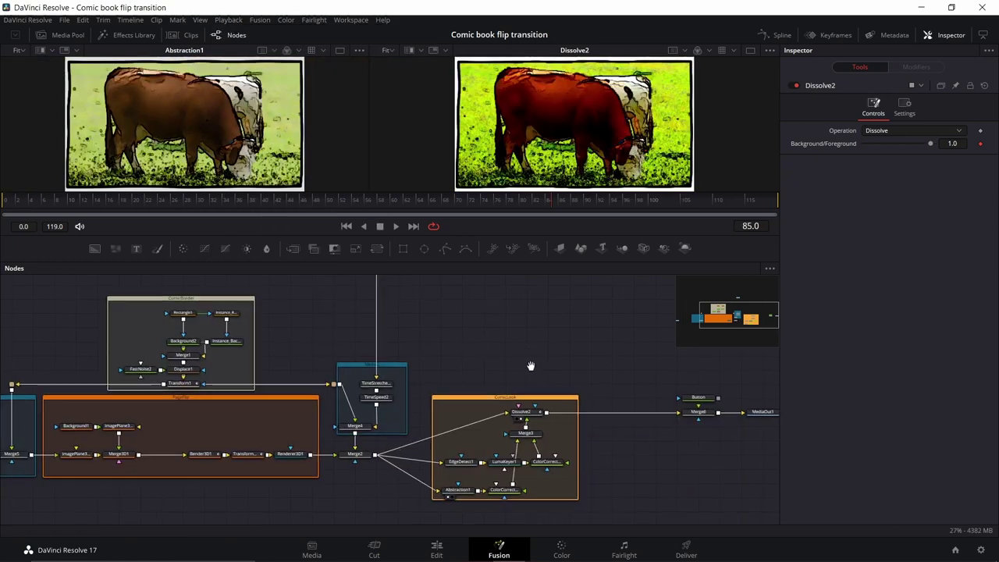
left_click_drag(531, 366, 431, 327)
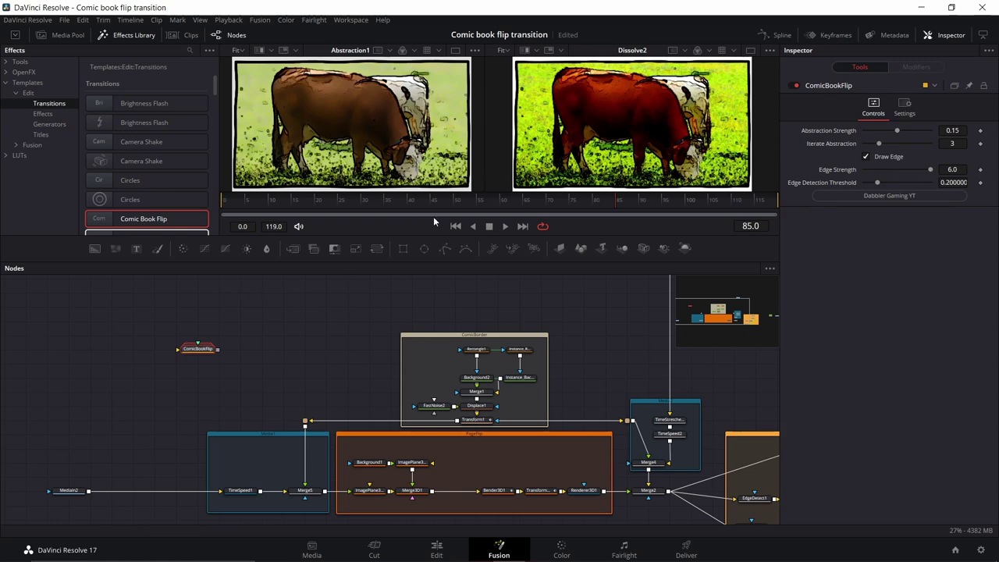
left_click_drag(489, 317, 342, 281)
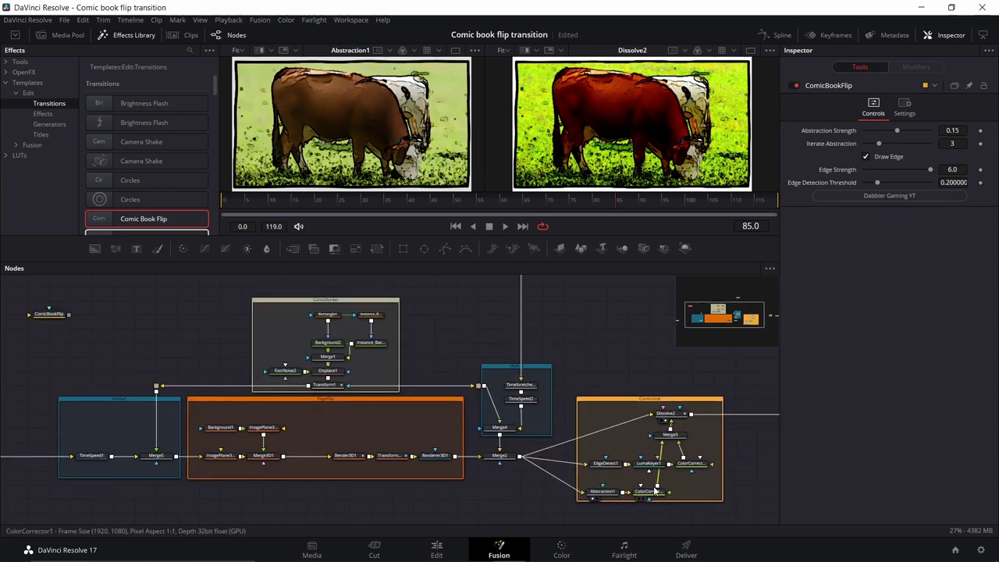
left_click_drag(645, 365, 681, 359)
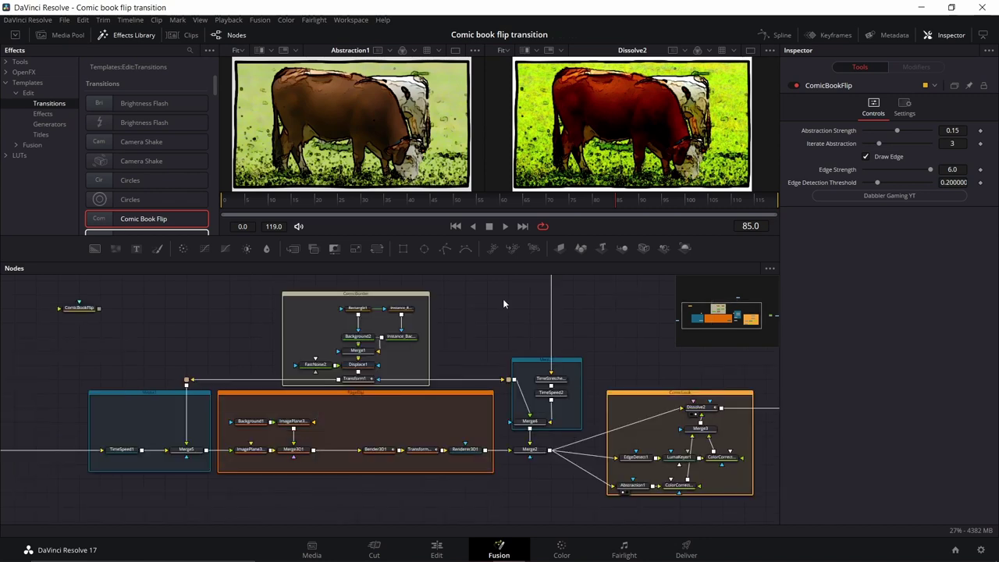